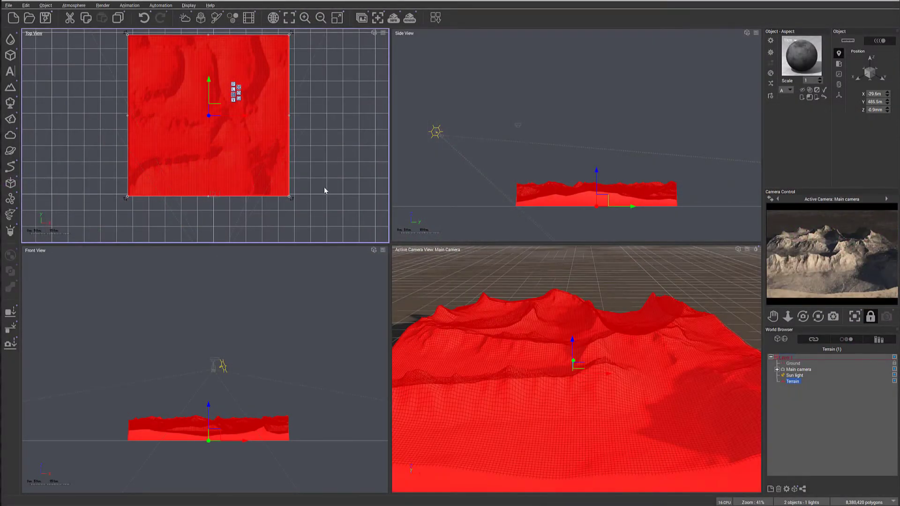
left_click(336, 131)
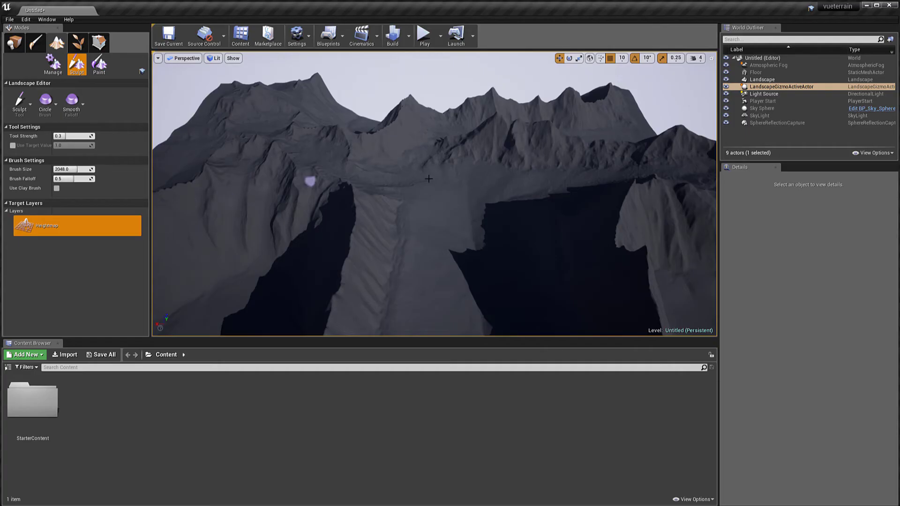
left_click_drag(367, 207, 535, 196, "alt")
right_click_drag(435, 193, 610, 187)
mouse_move(362, 211)
right_mouse_down()
mouse_move(412, 210)
mouse_move(367, 253)
mouse_move(362, 211)
right_mouse_up()
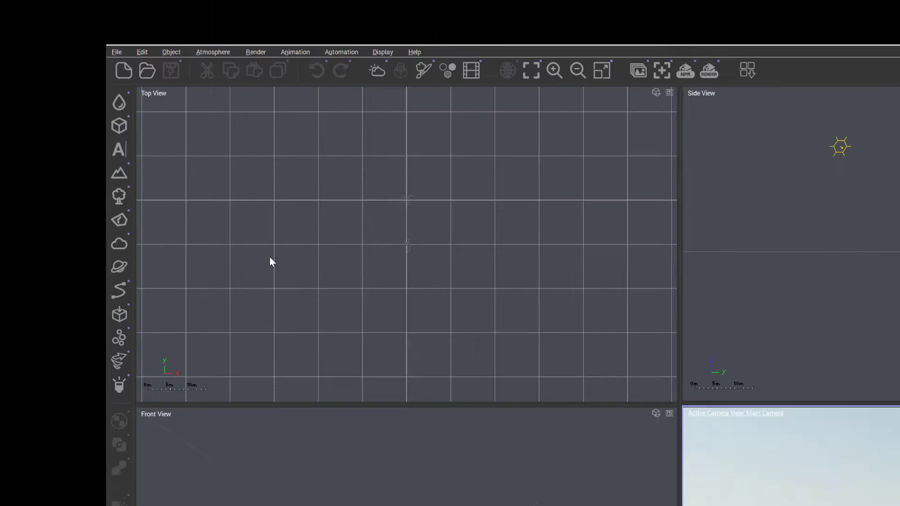
Add a heightfield terrain and move it ahead of the camera to about X -29.6 m, Y 485.5 m
left_click(193, 226)
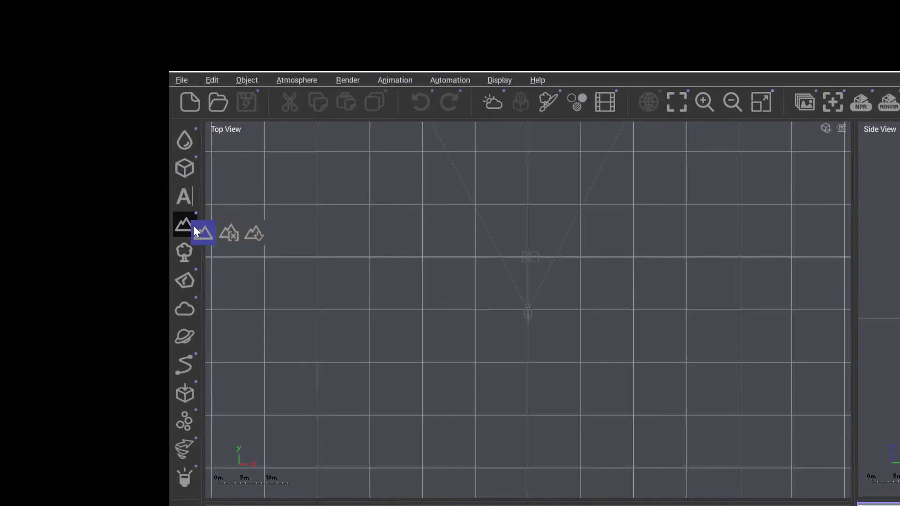
left_click(233, 232)
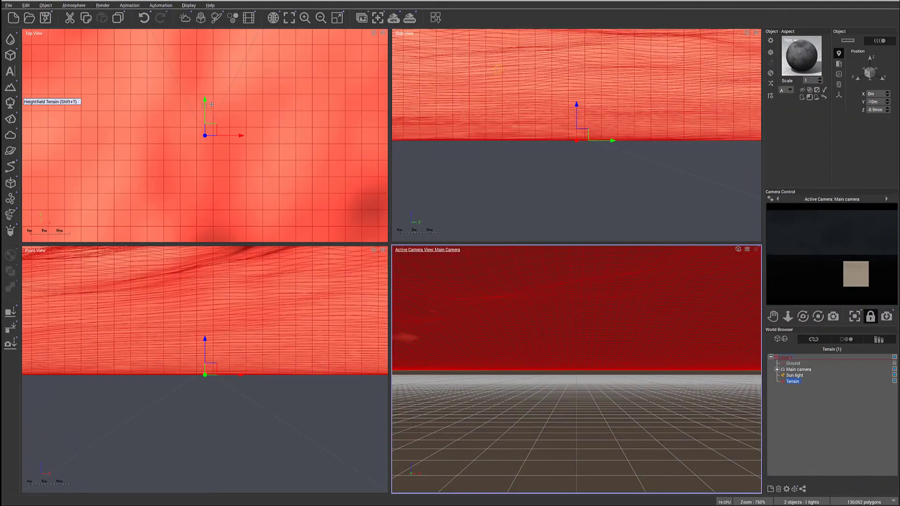
scroll(211, 104, "down", 15)
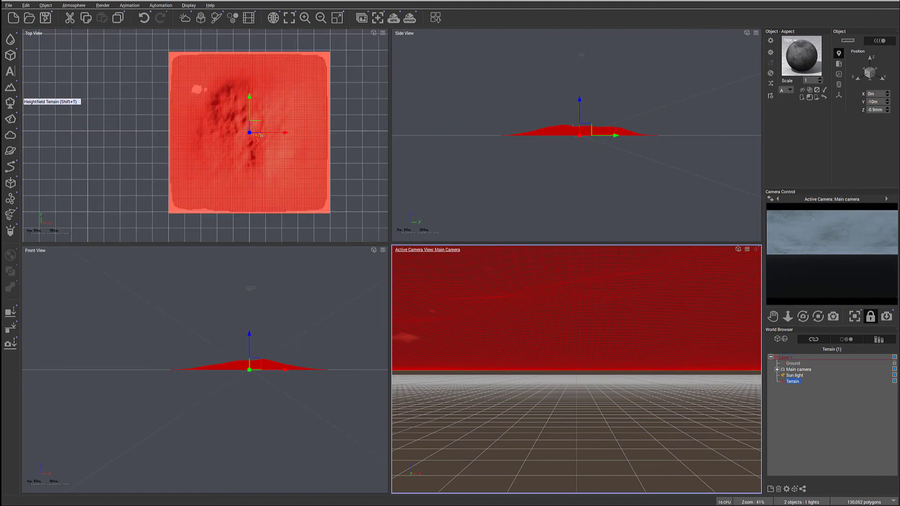
left_click_drag(260, 135, 257, 55)
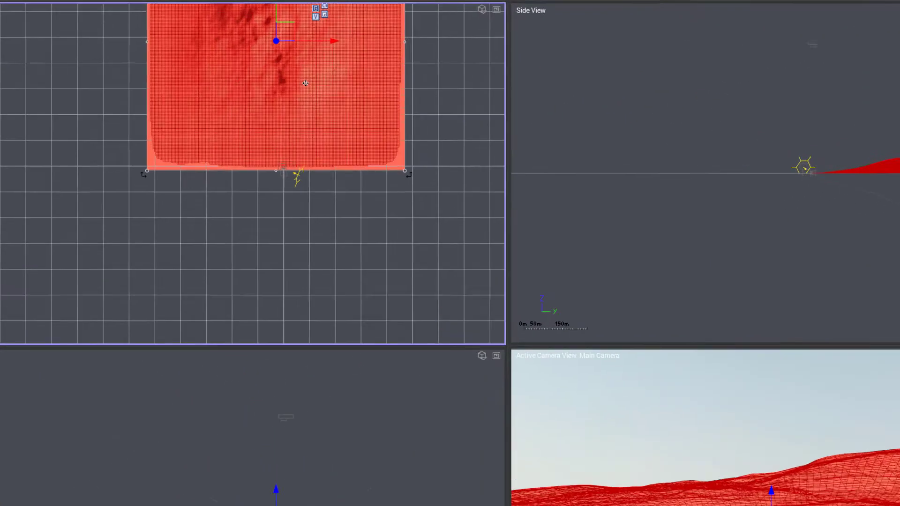
Open the terrain in the Terrain Editor, raise its resolution to 2048x2048 and enlarge the editor window
right_click(264, 81)
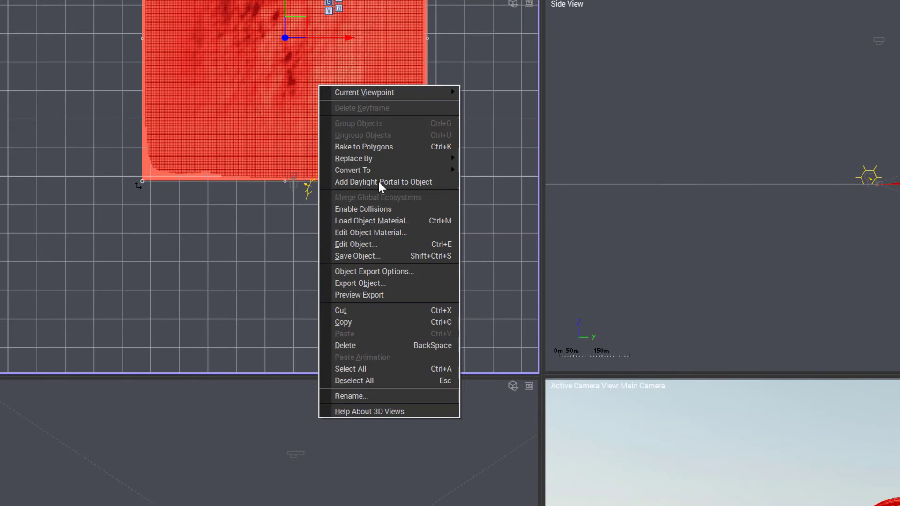
left_click(335, 245)
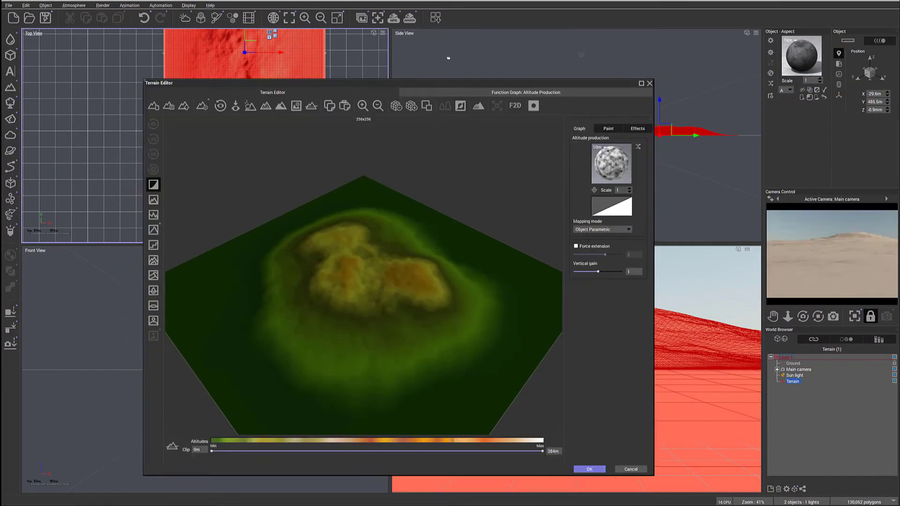
left_click_drag(447, 83, 434, 45)
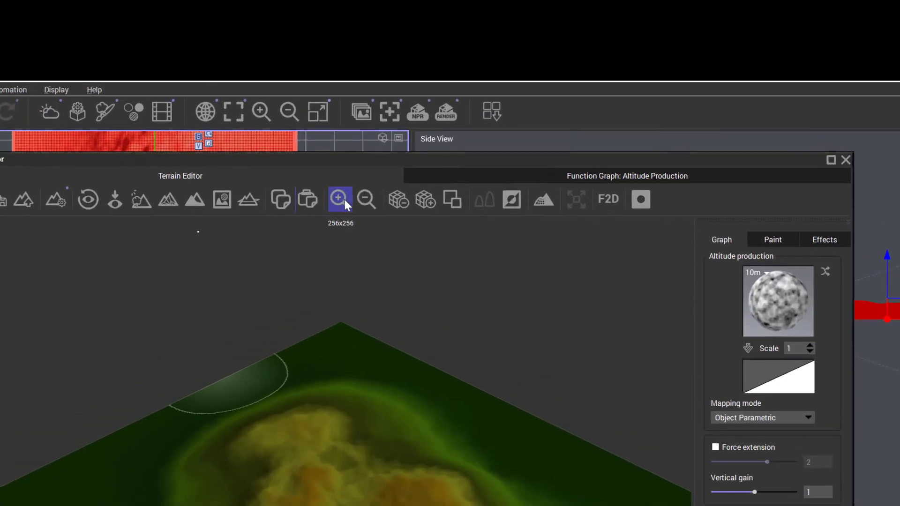
left_click(420, 170)
left_click(426, 199)
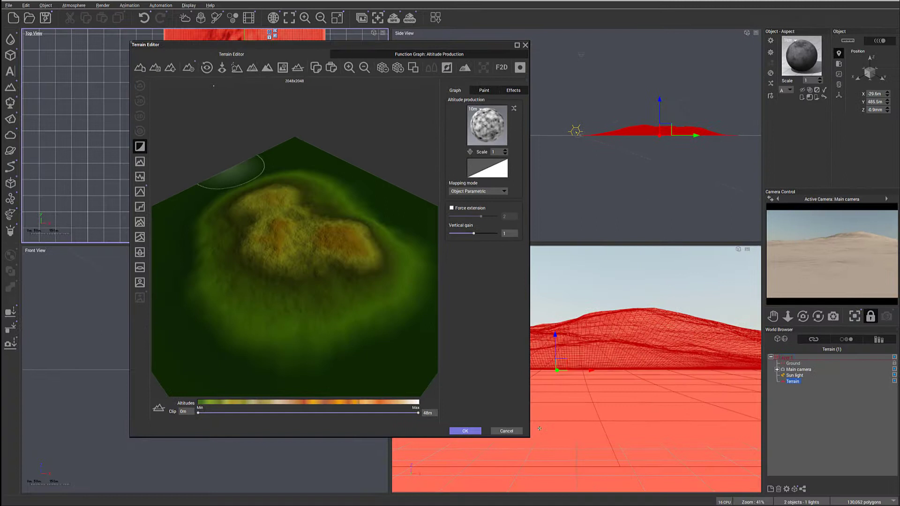
left_click_drag(551, 437, 695, 443)
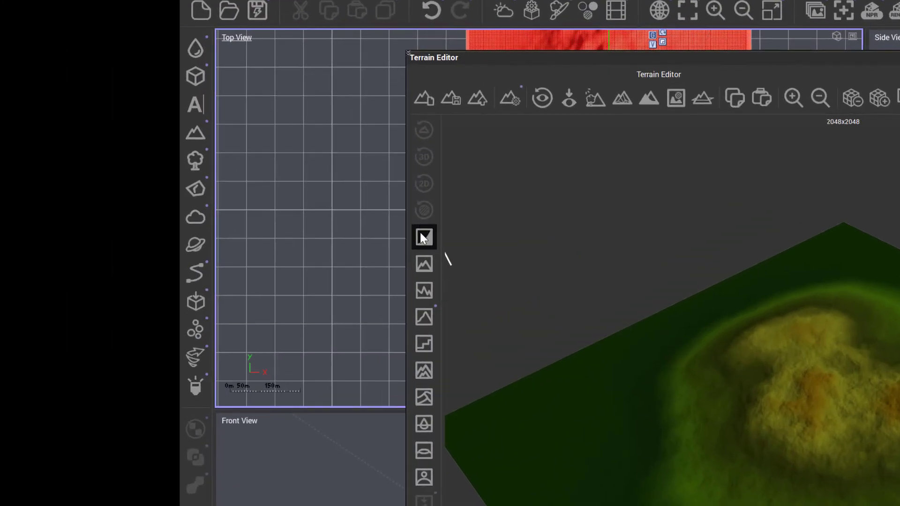
Turn off the terrain's zero edges so the relief extends to its borders, and inspect it from several angles
left_click(422, 236)
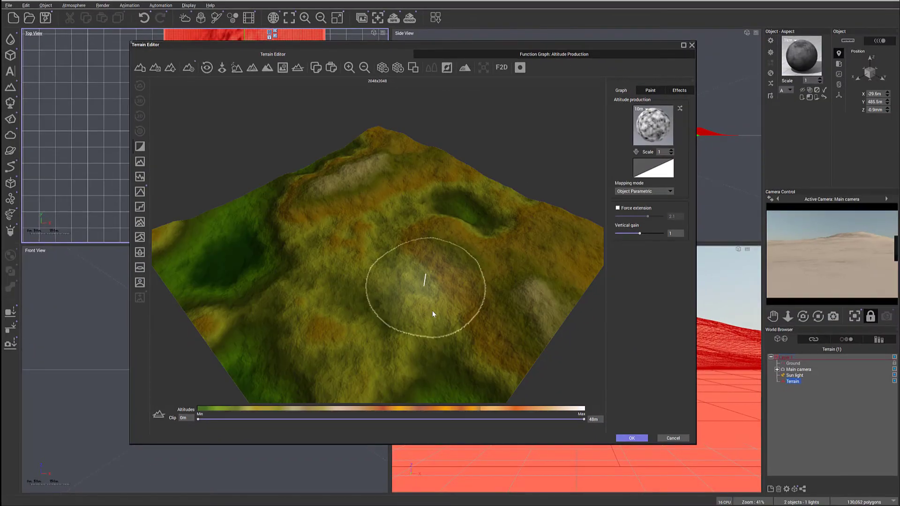
right_click_drag(687, 419, 704, 338)
mouse_move(445, 252)
right_mouse_down()
mouse_move(443, 236)
mouse_move(444, 247)
right_mouse_up()
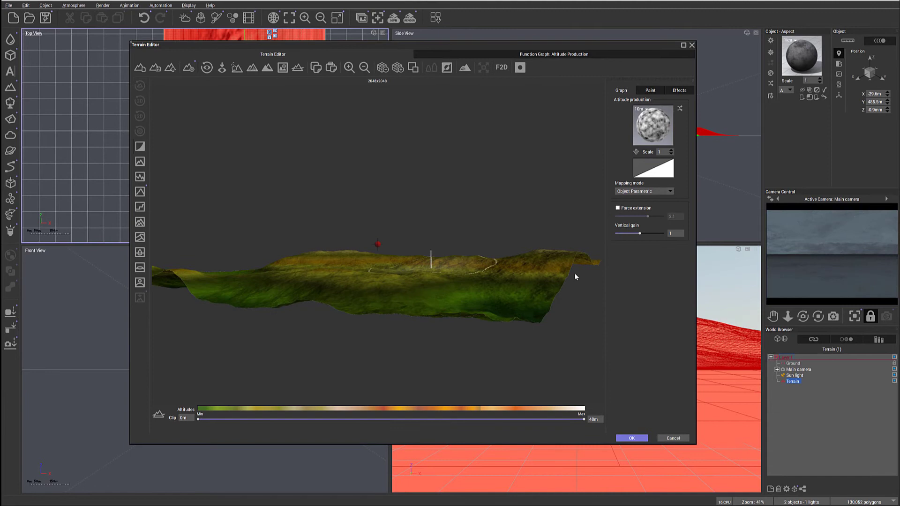
right_click_drag(583, 293, 509, 336)
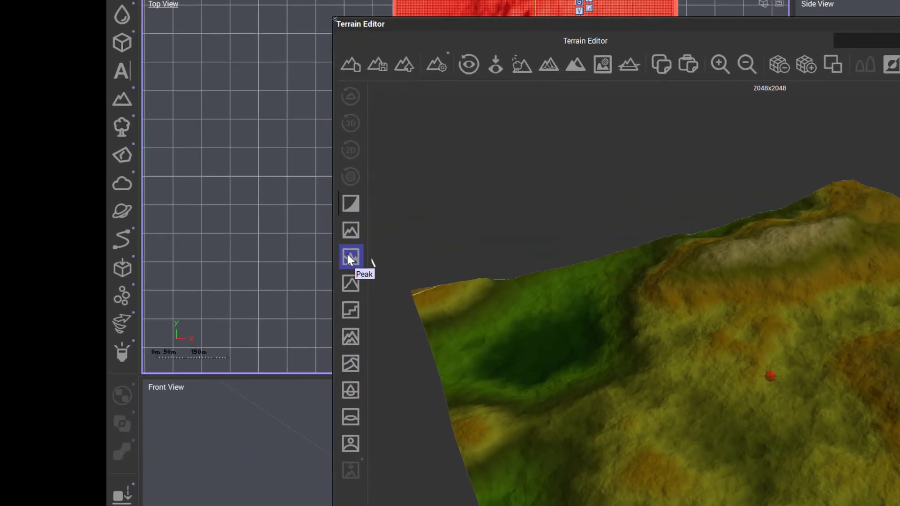
Generate the terrain with the Peak style and set the altitude production scale to 5
left_click(349, 257)
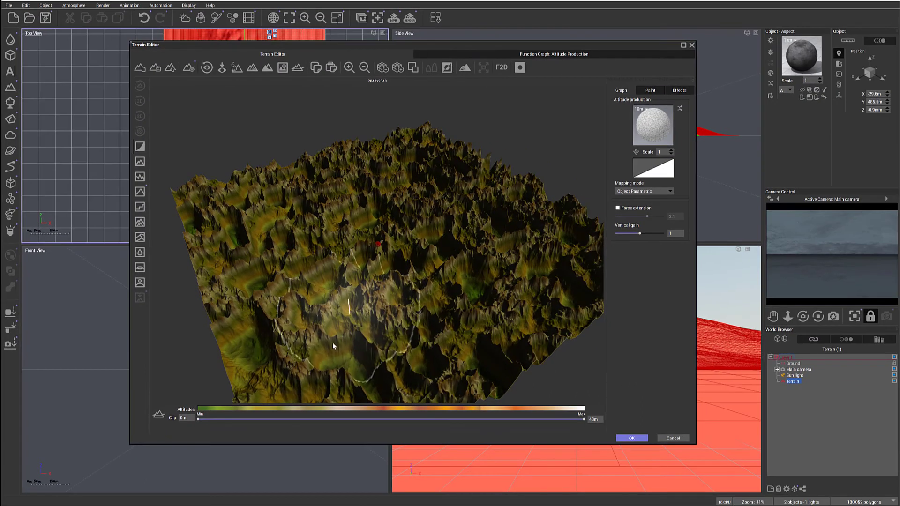
mouse_move(434, 195)
left_mouse_down()
mouse_move(415, 228)
mouse_move(417, 211)
mouse_move(316, 233)
left_mouse_up()
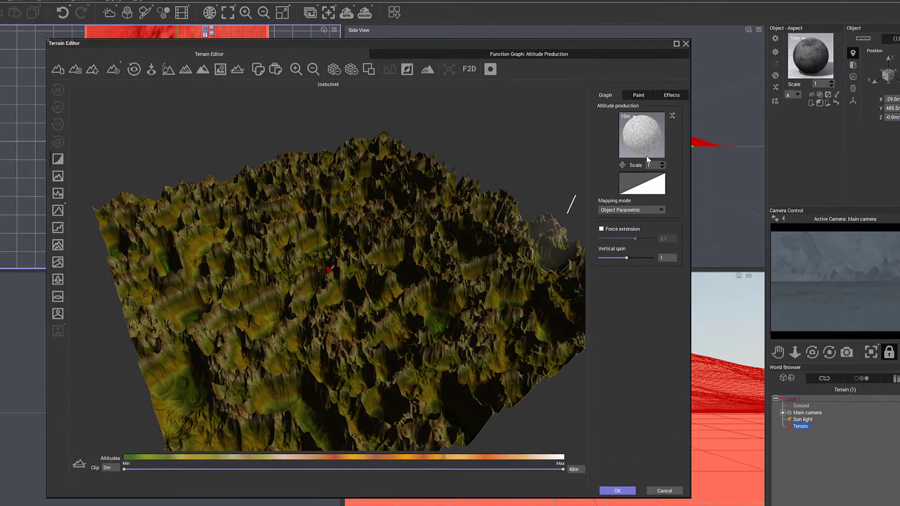
left_click_drag(652, 165, 621, 164)
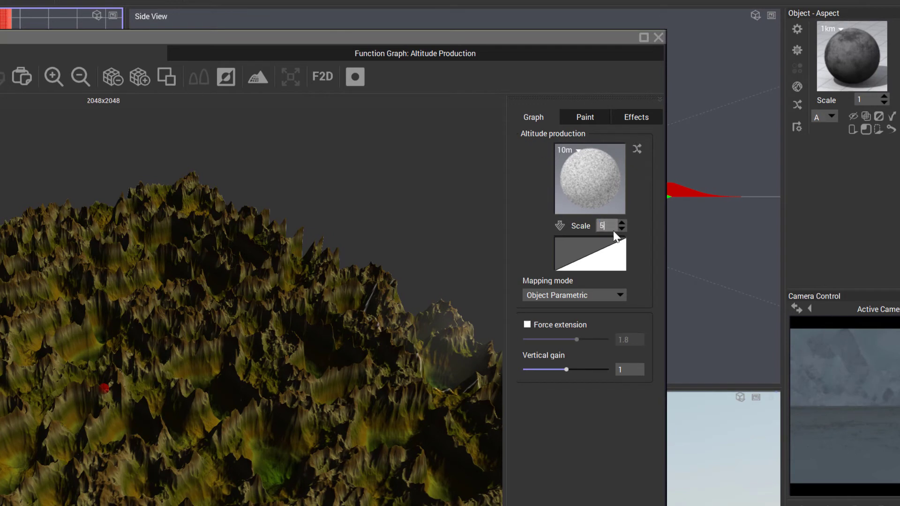
key("Return")
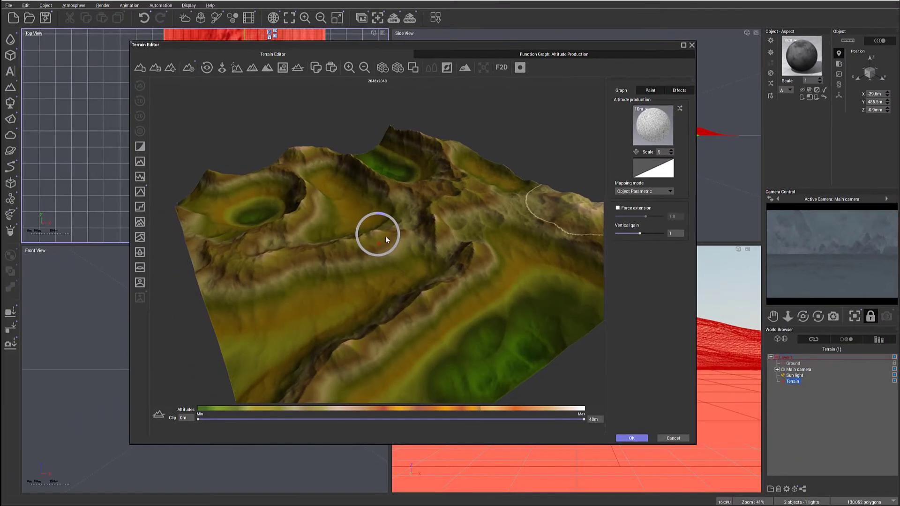
mouse_move(342, 294)
middle_mouse_down()
mouse_move(403, 317)
mouse_move(353, 271)
middle_mouse_up()
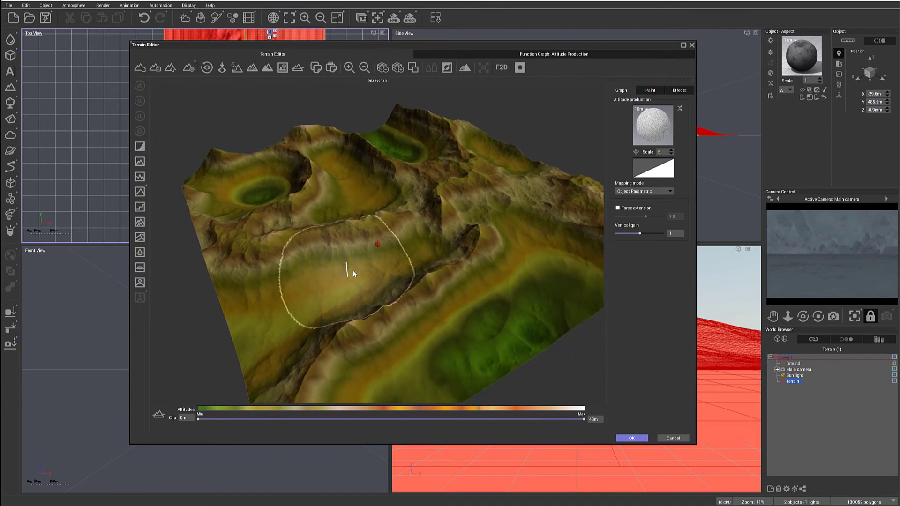
mouse_move(361, 267)
right_mouse_down()
mouse_move(398, 285)
mouse_move(441, 207)
mouse_move(341, 218)
mouse_move(367, 293)
mouse_move(407, 195)
right_mouse_up()
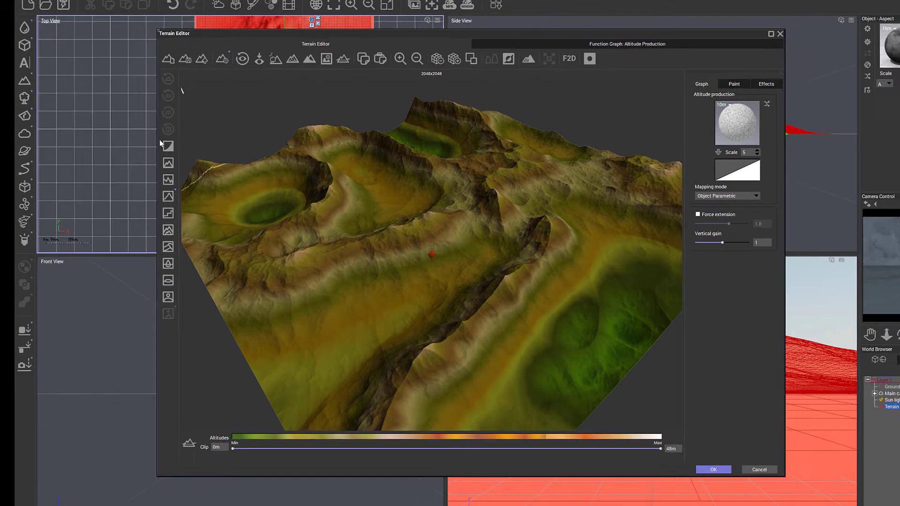
Erode the terrain with the Rivers preset and accept the terrain edits
left_click(139, 191)
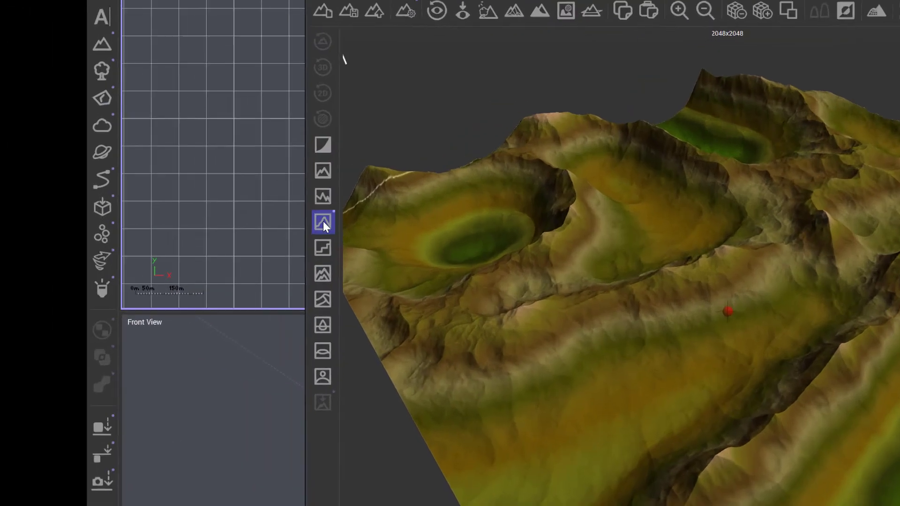
right_click(336, 226)
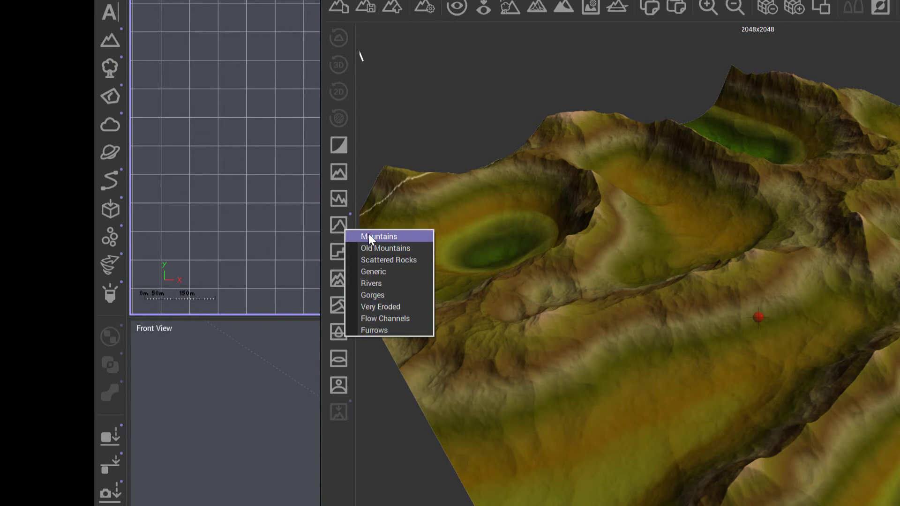
left_click(370, 283)
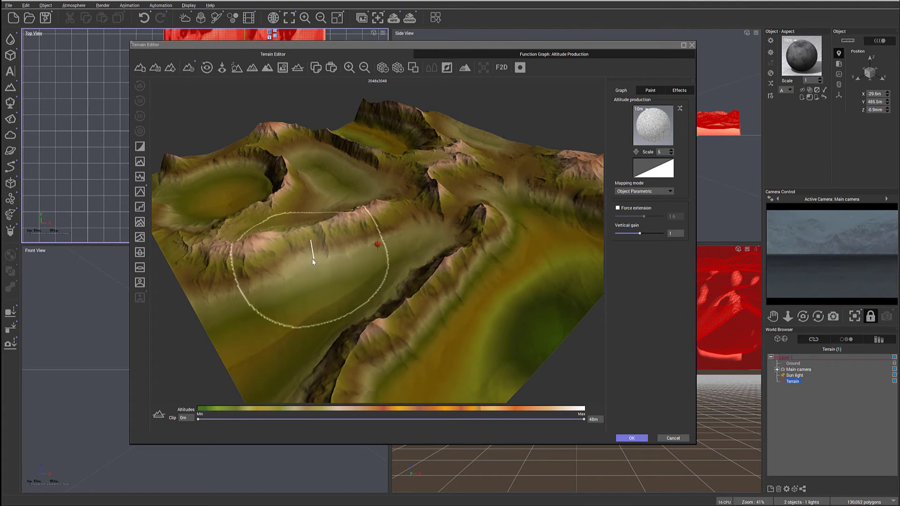
mouse_move(312, 258)
right_mouse_down()
mouse_move(395, 271)
mouse_move(431, 199)
mouse_move(498, 265)
mouse_move(308, 307)
mouse_move(303, 260)
mouse_move(354, 251)
right_mouse_up()
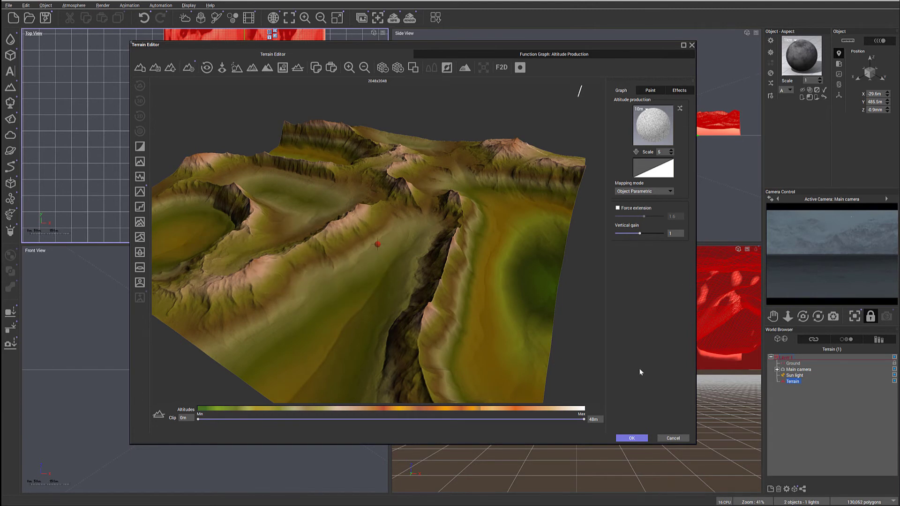
left_click(631, 439)
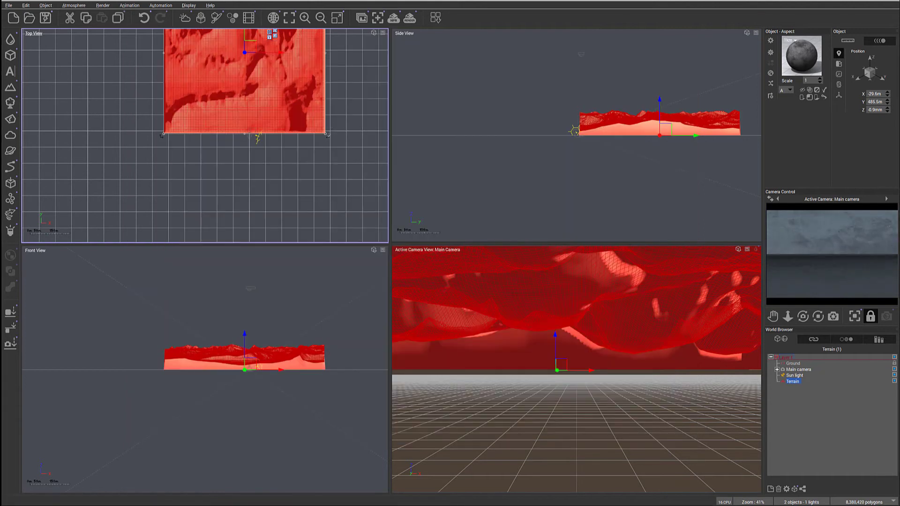
Move the main camera up and back to about Y -483 m, Z 440.6 m, and tilt it down to frame the terrain
right_click_drag(358, 101, 361, 183)
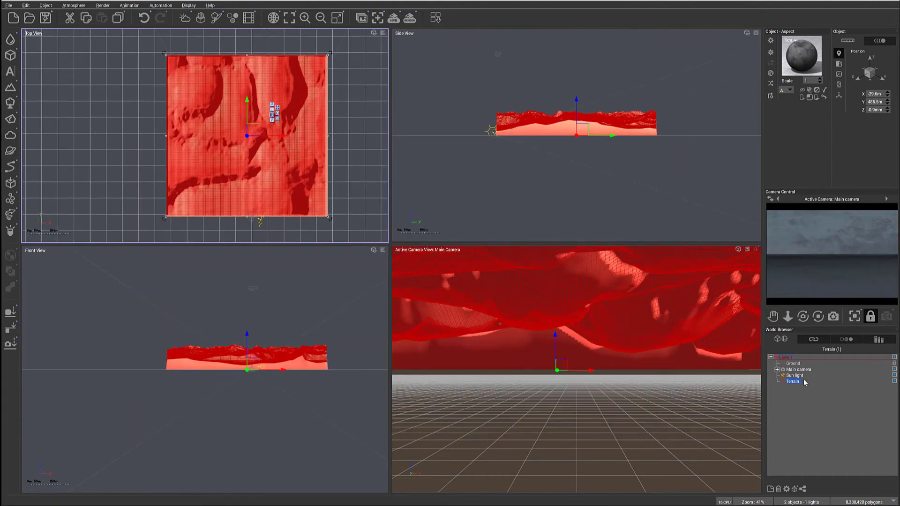
left_click(799, 370)
left_click_drag(579, 124, 512, 51)
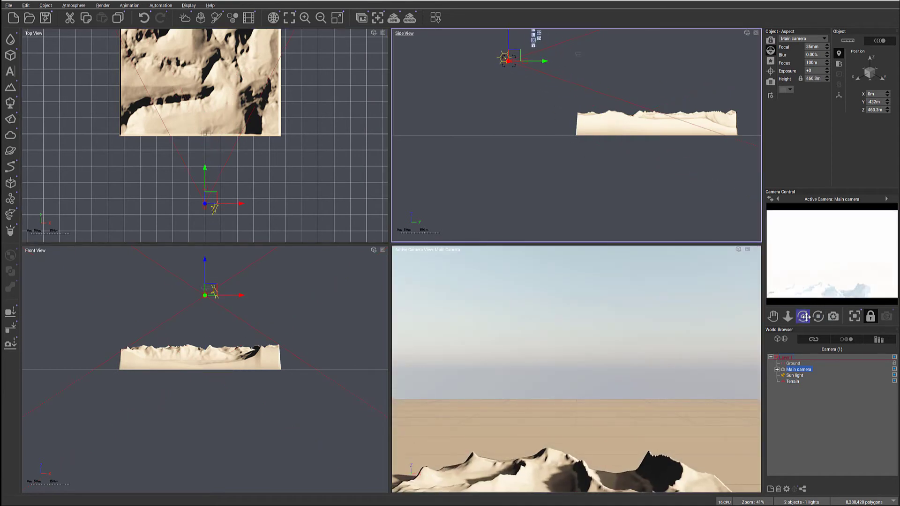
left_click_drag(806, 317, 804, 375)
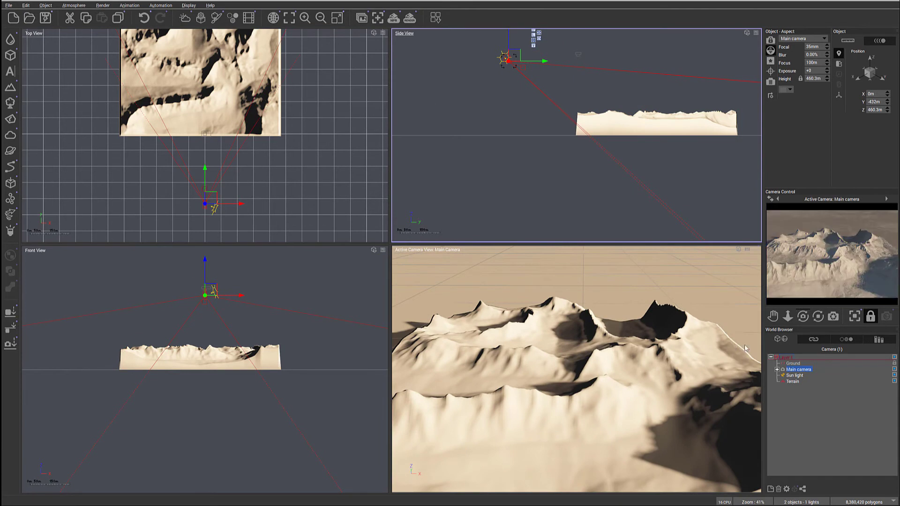
left_click_drag(515, 56, 507, 59)
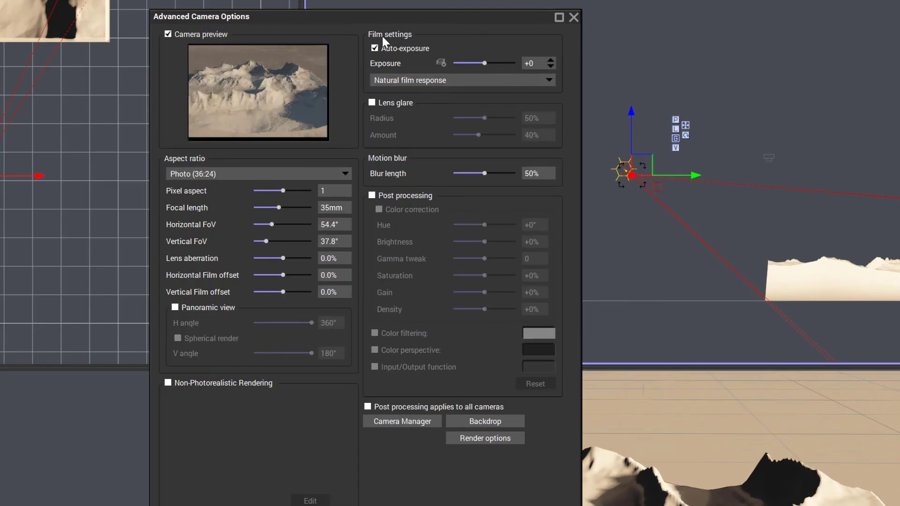
Turn off auto-exposure in the main camera's advanced options
left_click(375, 48)
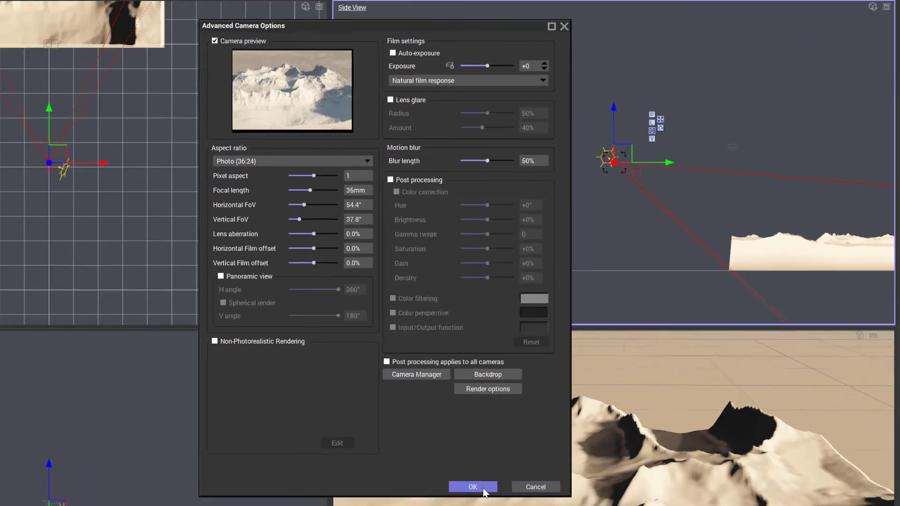
left_click(483, 486)
Switch the atmosphere model to Standard spectral, letting the atmosphere and camera exposure be adjusted automatically
left_click(62, 3)
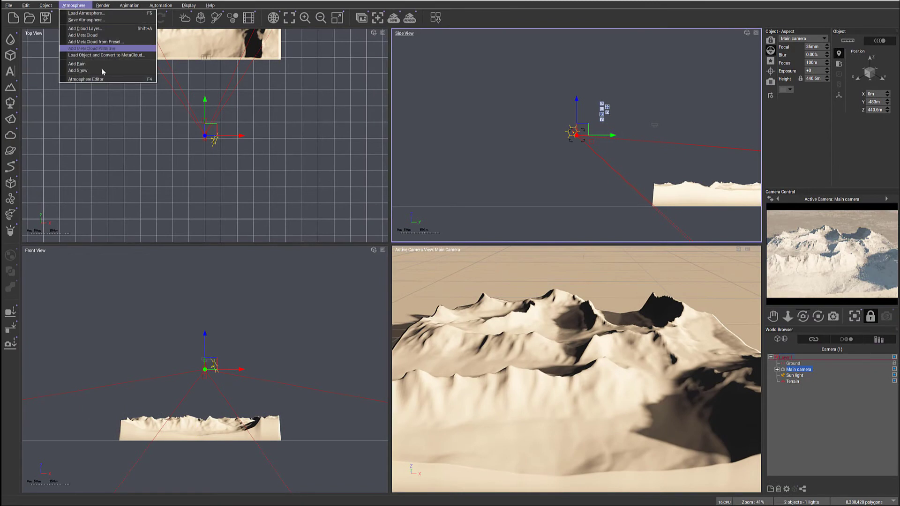
left_click(86, 79)
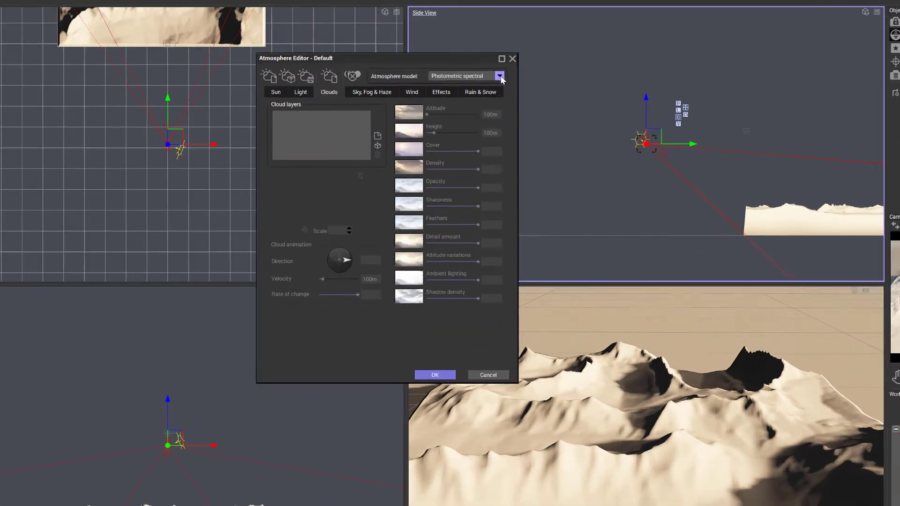
left_click(444, 78)
left_click(525, 88)
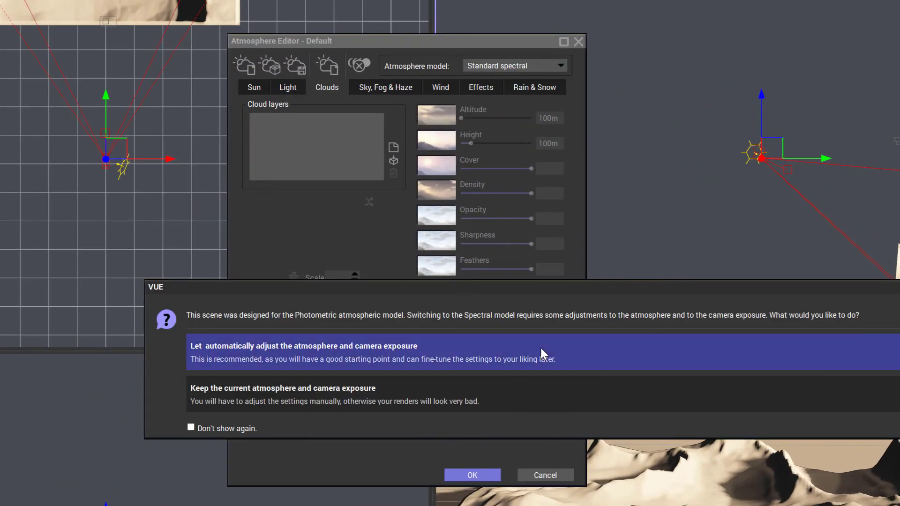
left_click(540, 346)
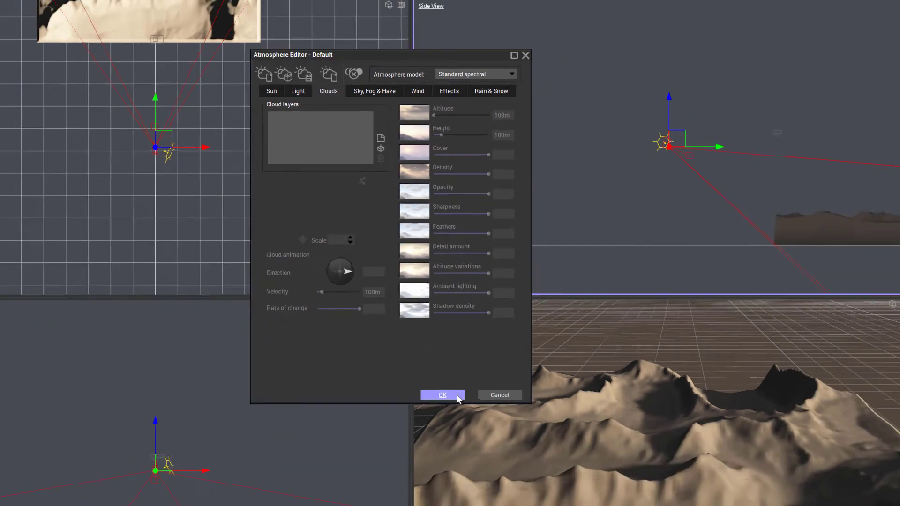
left_click(490, 474)
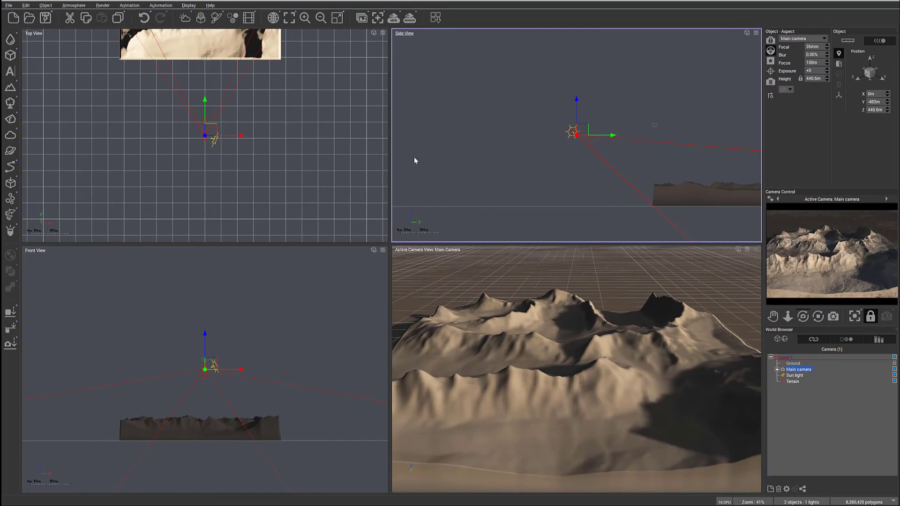
Render the main camera view to screen, accept the post-render options and close the finished render
left_click(409, 19)
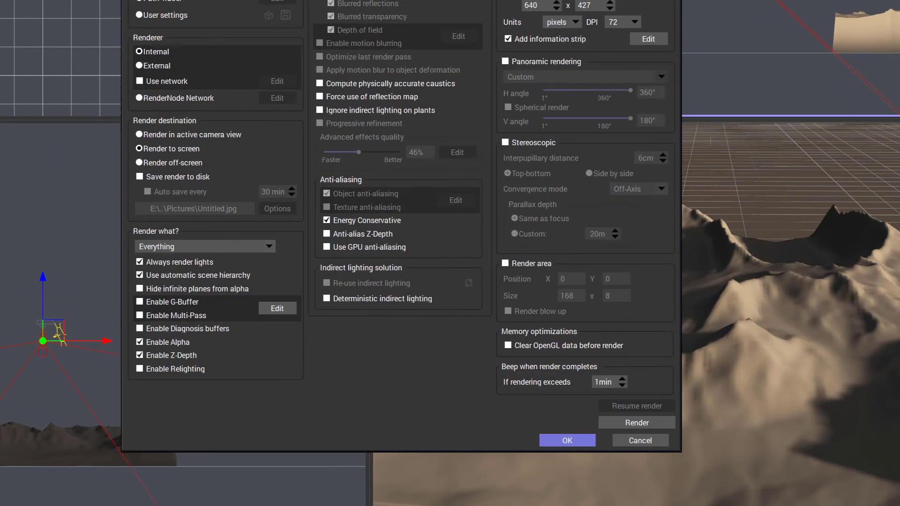
left_click(571, 432)
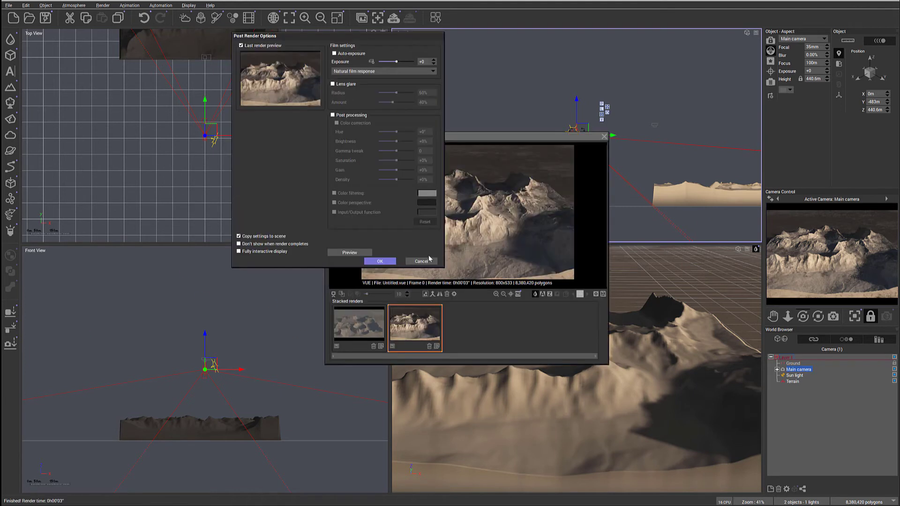
left_click(380, 262)
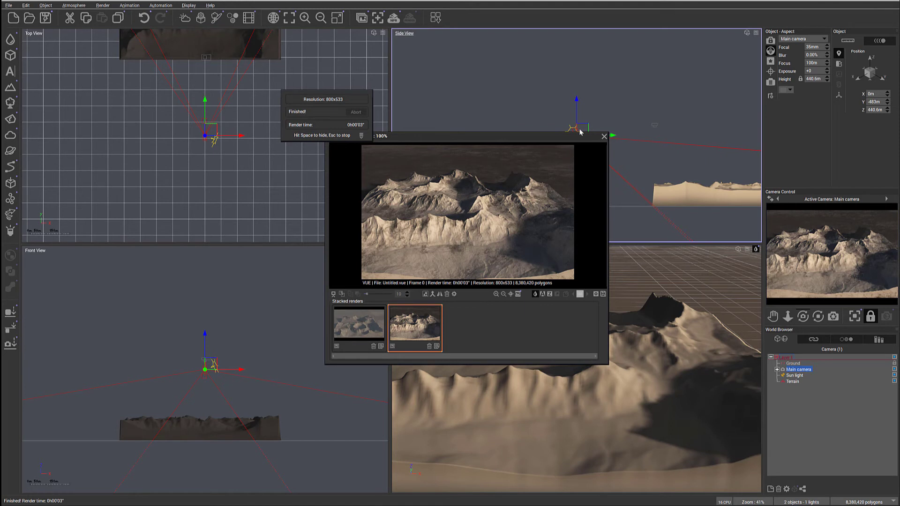
left_click(605, 137)
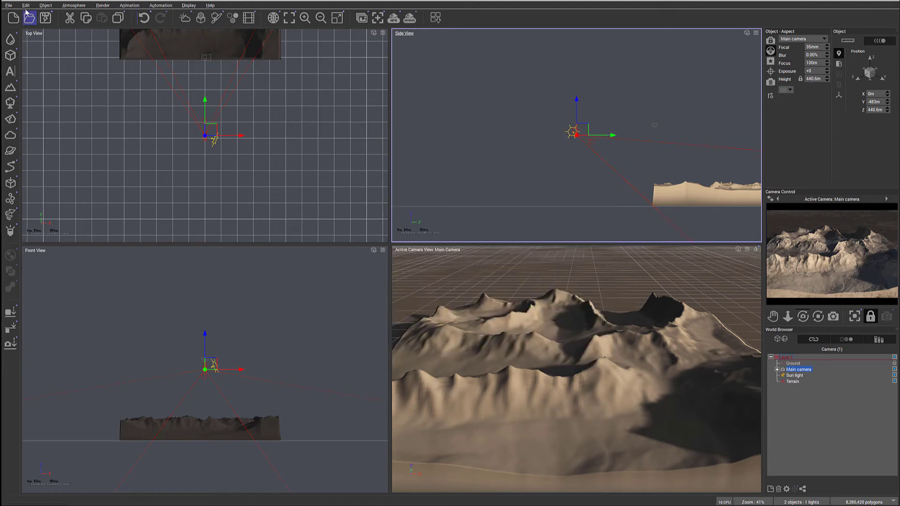
Select the terrain and open its object export settings
left_click(214, 52)
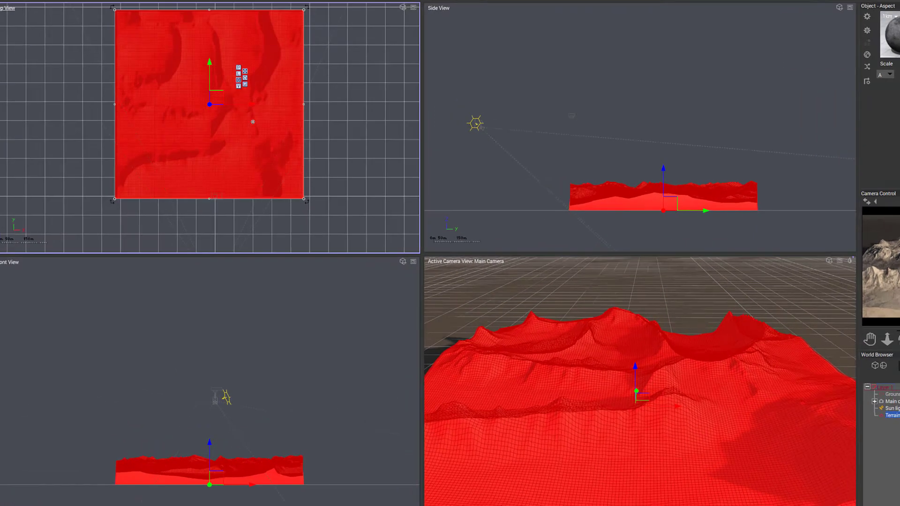
right_click(252, 122)
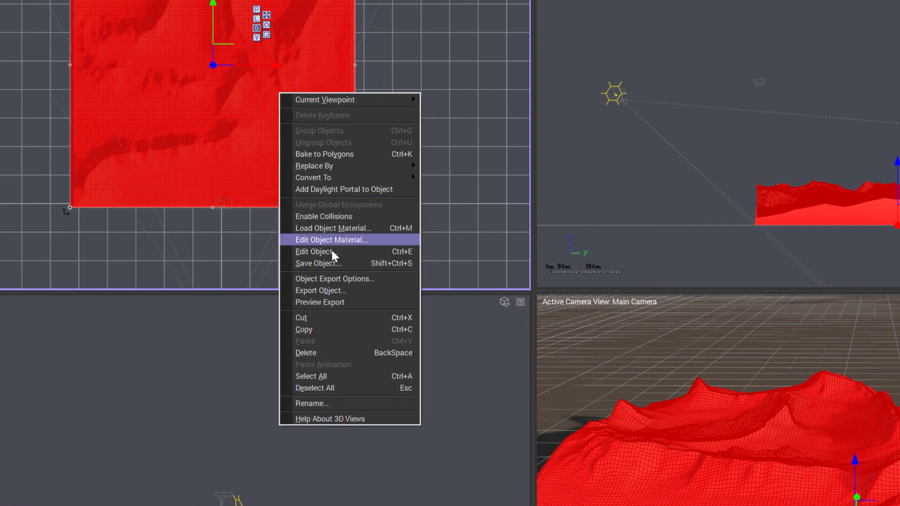
left_click(344, 291)
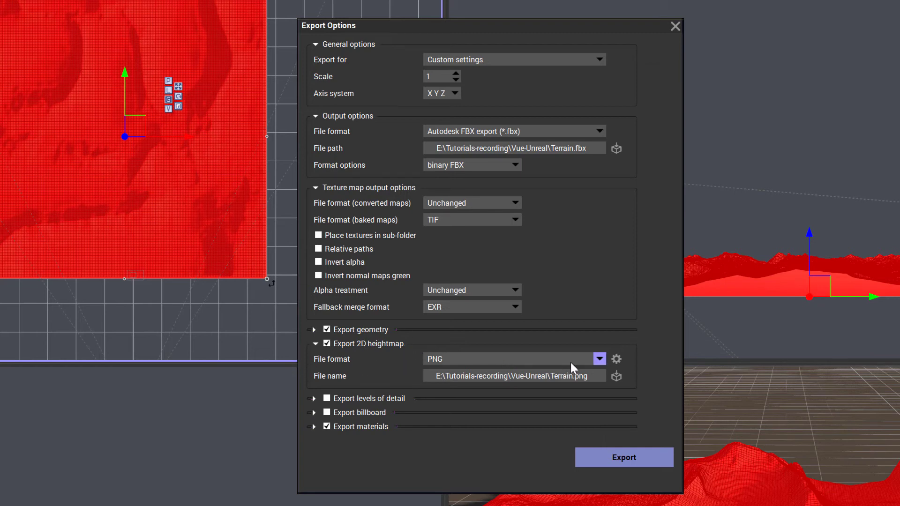
Choose PNG as the 2D heightmap's file format and accept its picture format options
left_click(600, 359)
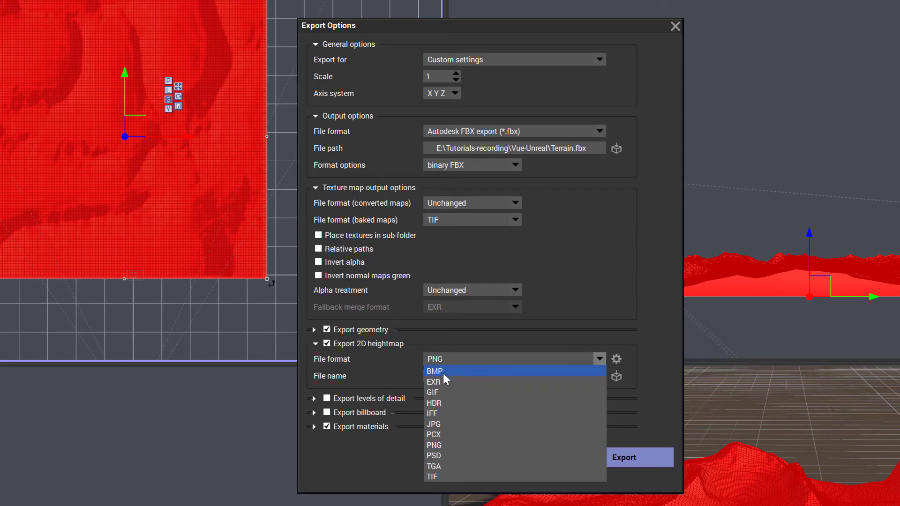
left_click(453, 446)
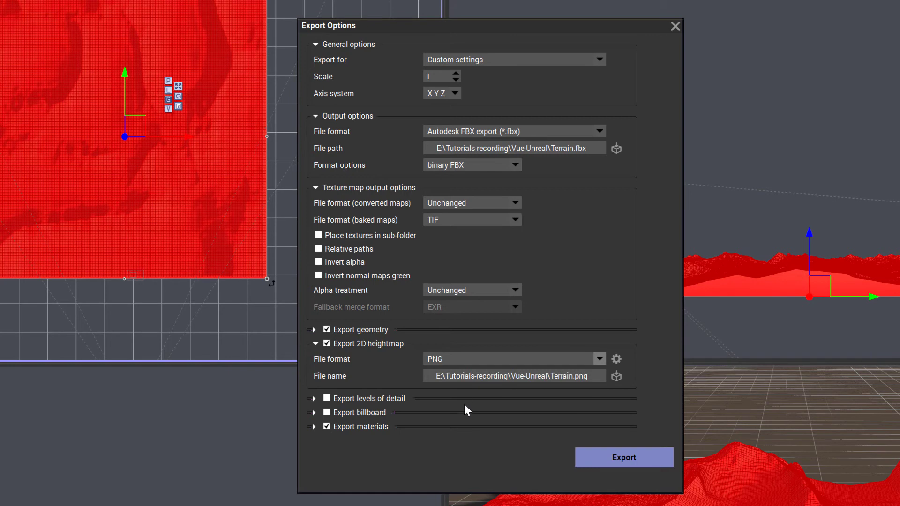
left_click(616, 359)
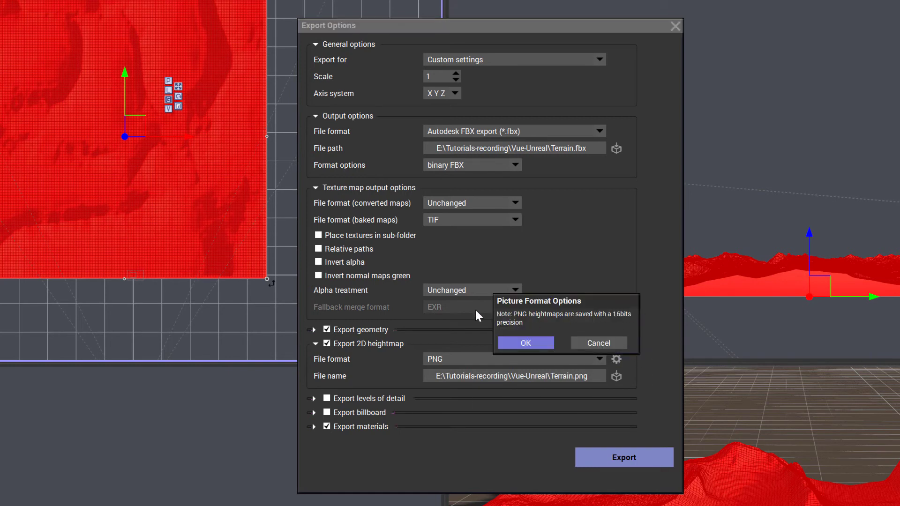
left_click(526, 345)
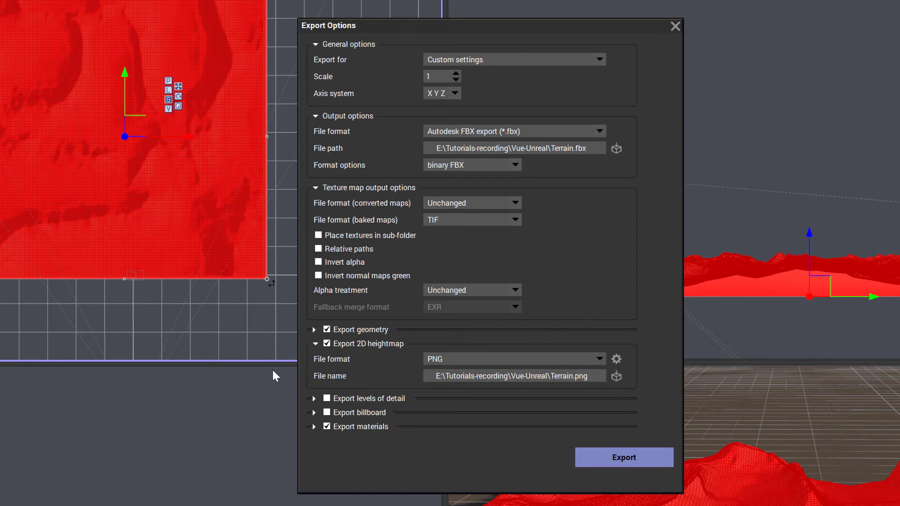
Examine the levels of detail and billboard export settings, then collapse both sections
left_click(314, 399)
scroll(392, 389, "down", 1)
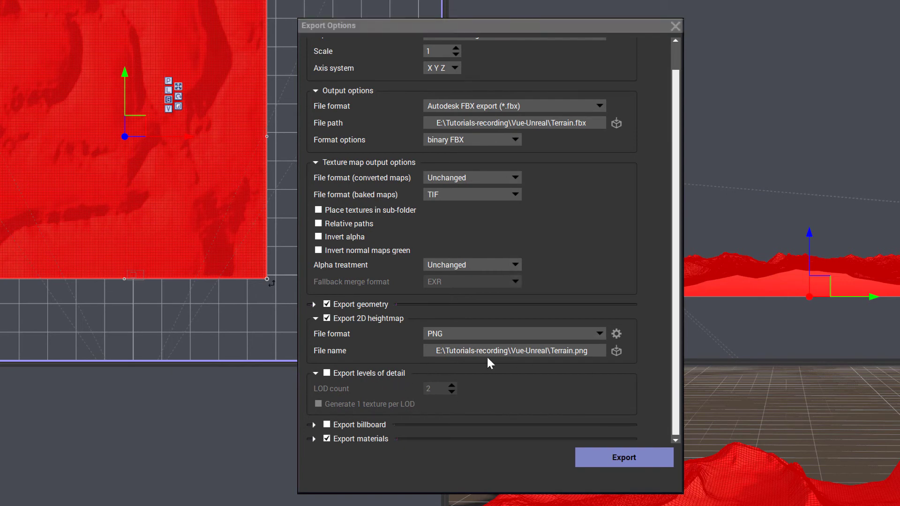
left_click(315, 374)
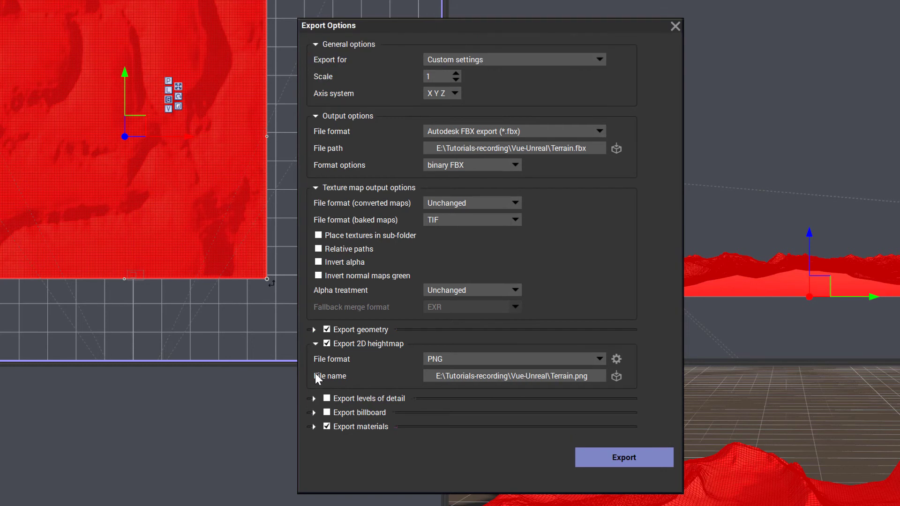
left_click(314, 413)
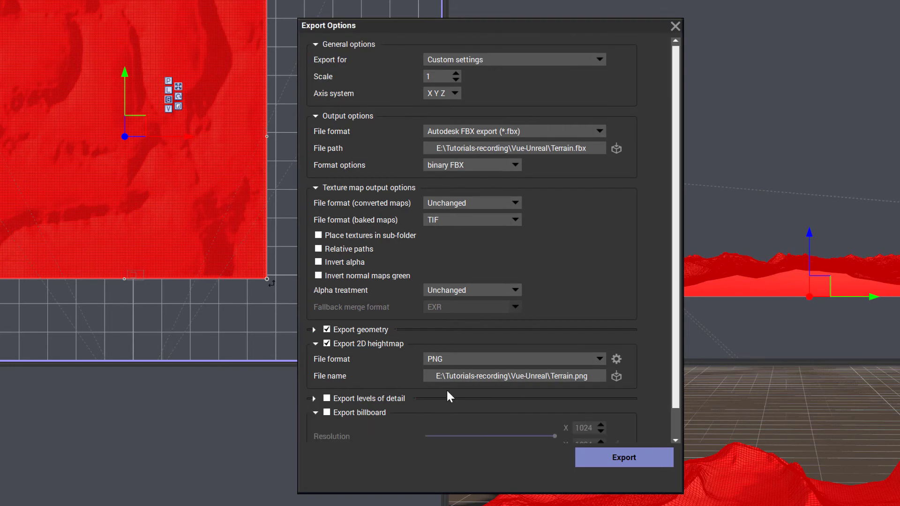
scroll(448, 390, "down", 1)
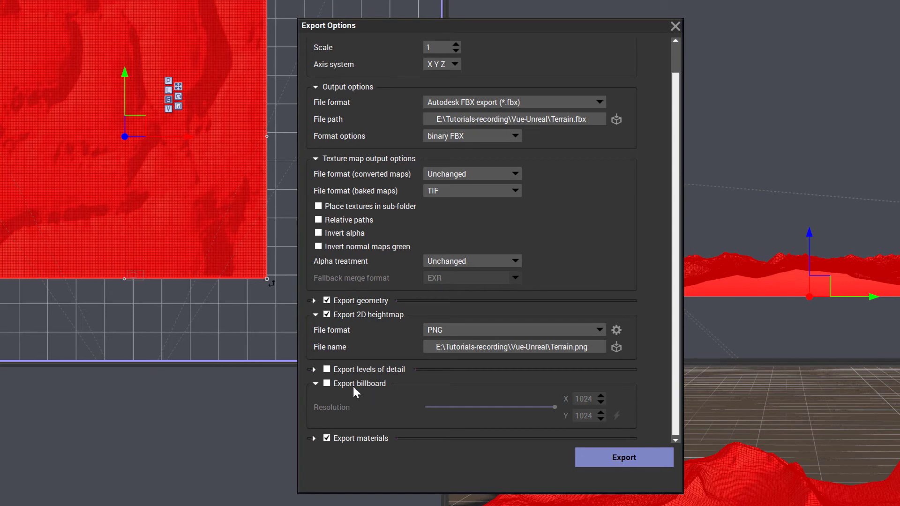
left_click(317, 383)
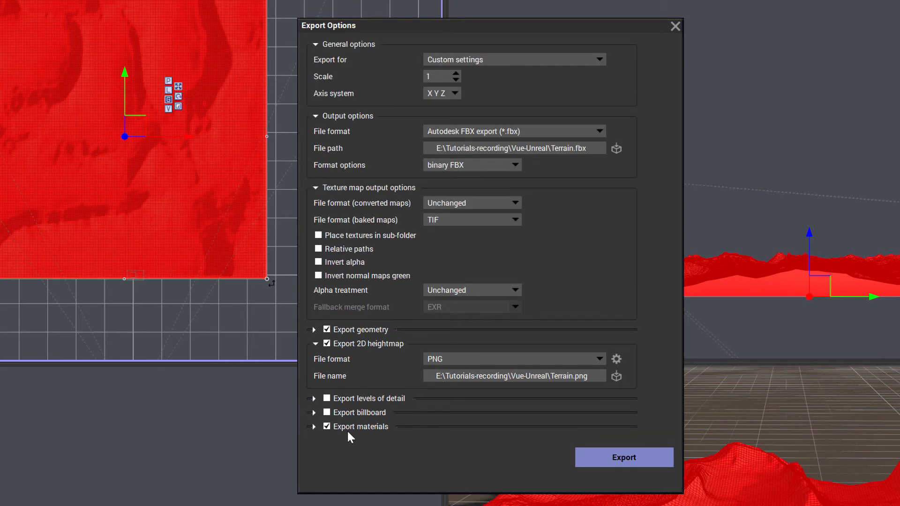
Set the baked texture maps resolution for the exported materials to 2048
left_click(314, 426)
scroll(415, 379, "down", 3)
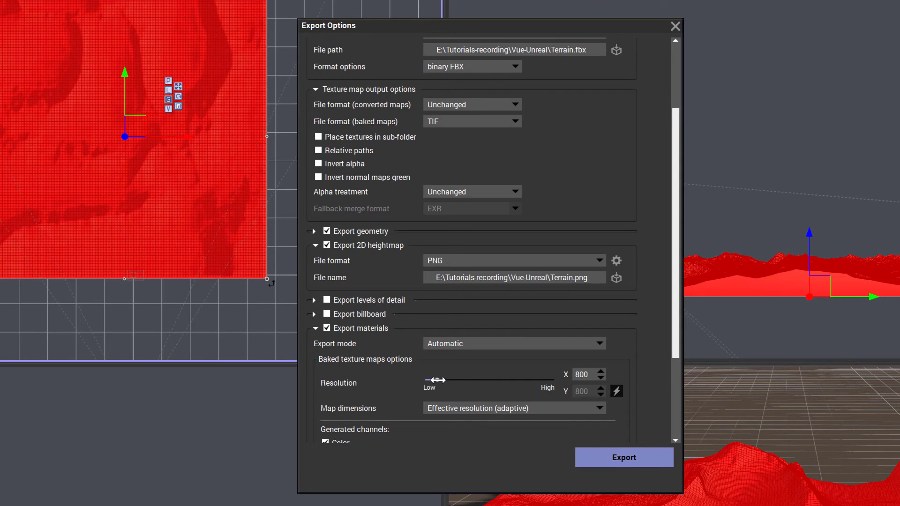
left_click_drag(438, 379, 470, 381)
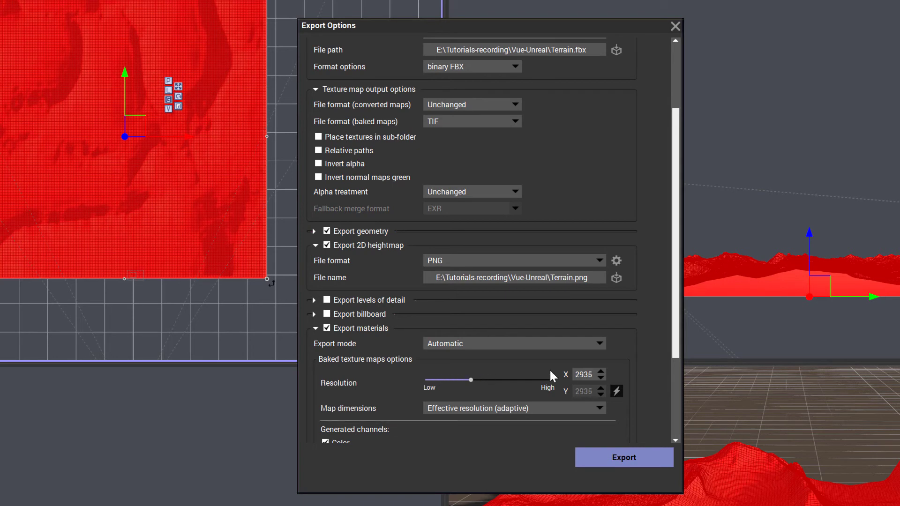
double_click(585, 375)
type("2048")
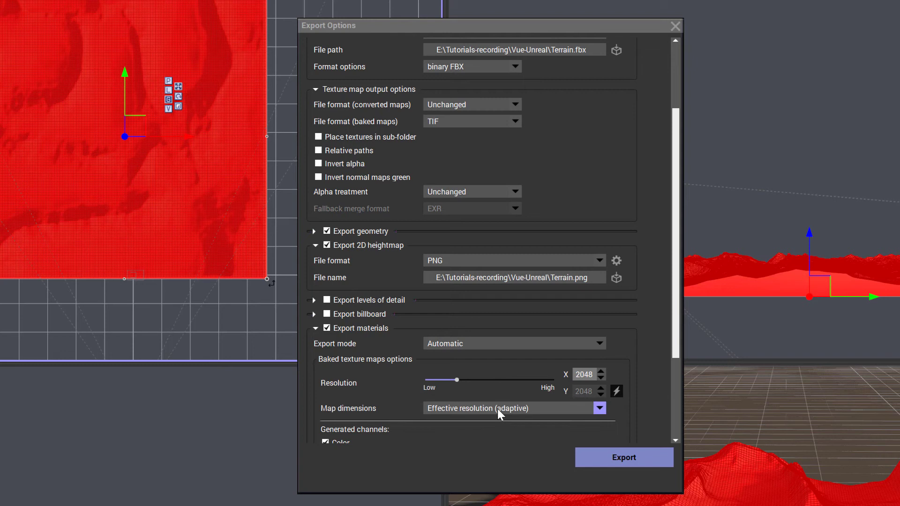
Review the generated material channels, FBX material options and texture map output options for the export
scroll(497, 406, "down", 3)
scroll(427, 387, "down", 2)
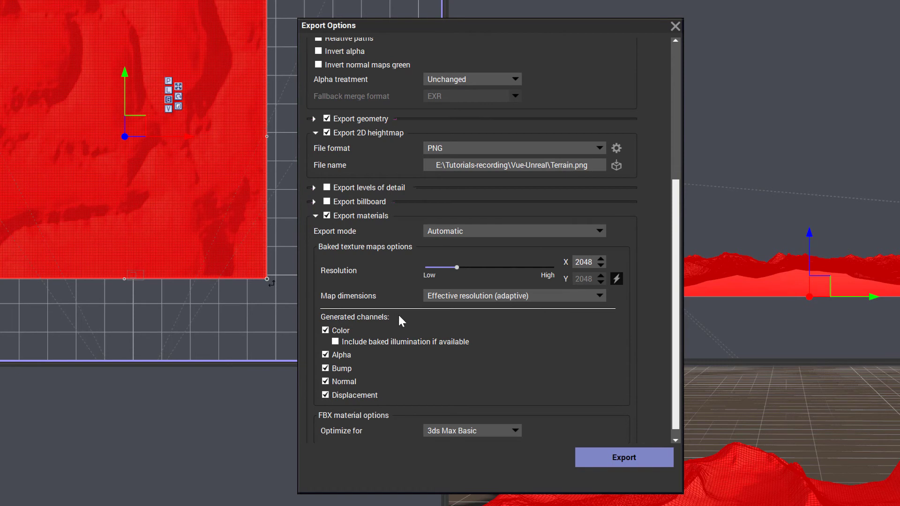
scroll(435, 339, "down", 1)
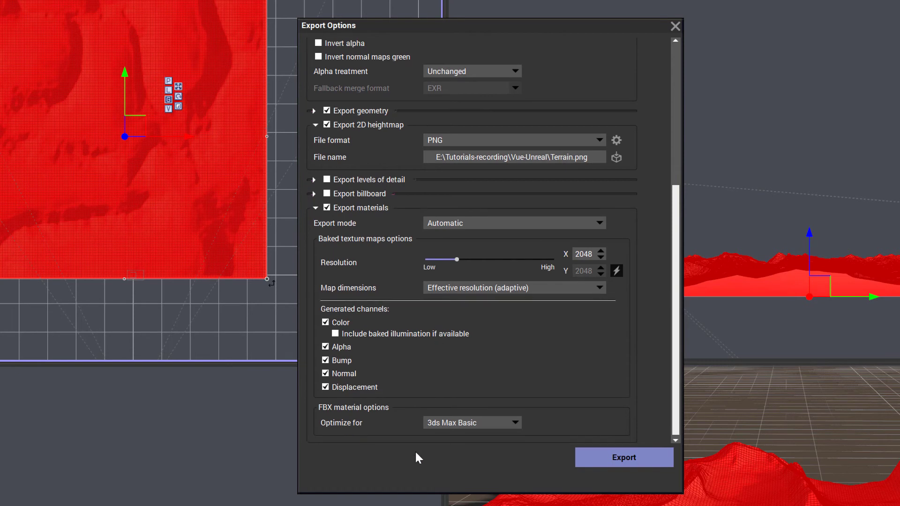
scroll(416, 364, "up", 8)
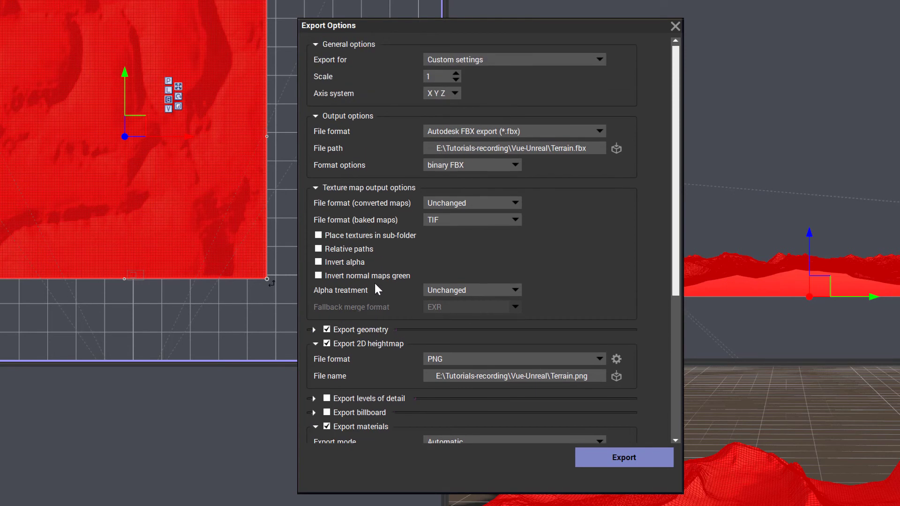
scroll(374, 282, "down", 7)
scroll(463, 359, "down", 2)
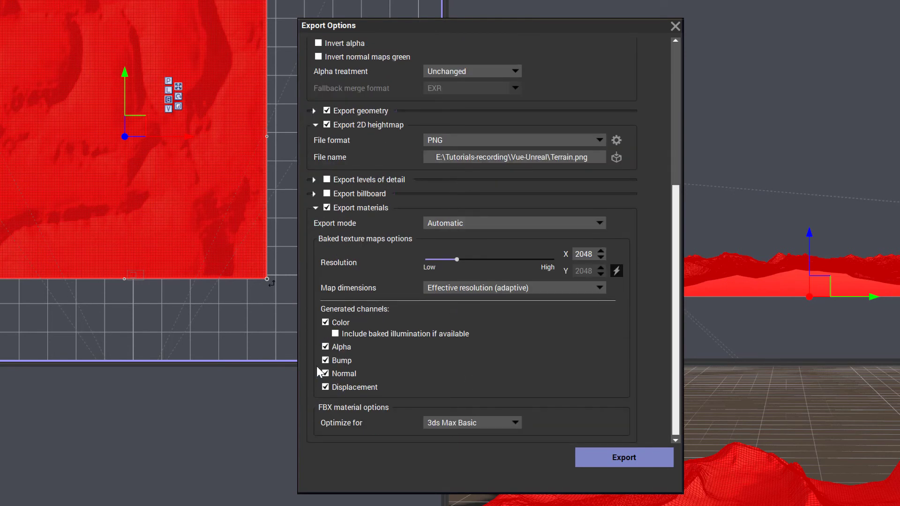
scroll(432, 355, "up", 6)
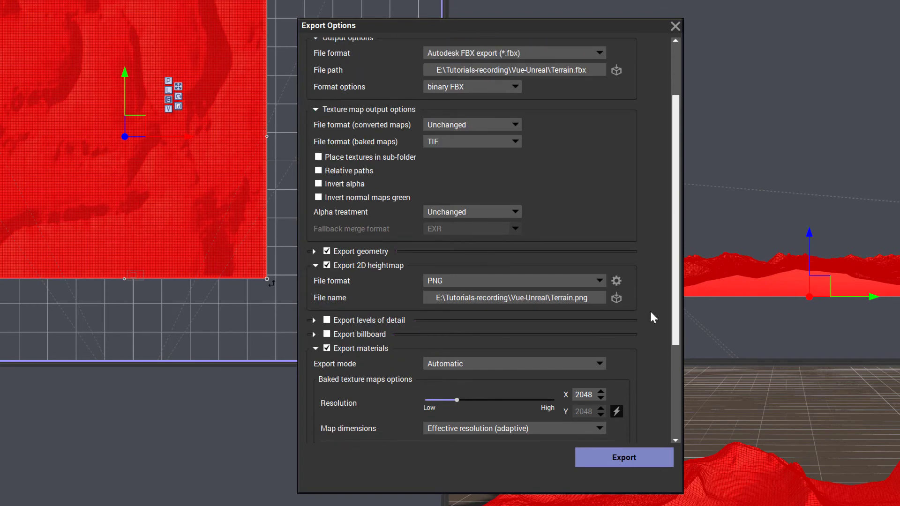
scroll(404, 261, "up", 3)
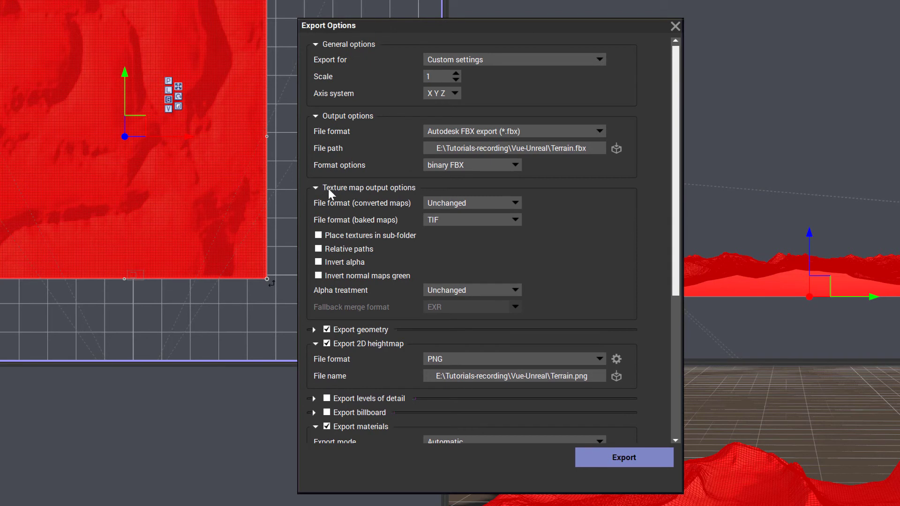
Export the terrain with its heightmap and materials, overwriting the existing Terrain.fbx file
left_click(640, 458)
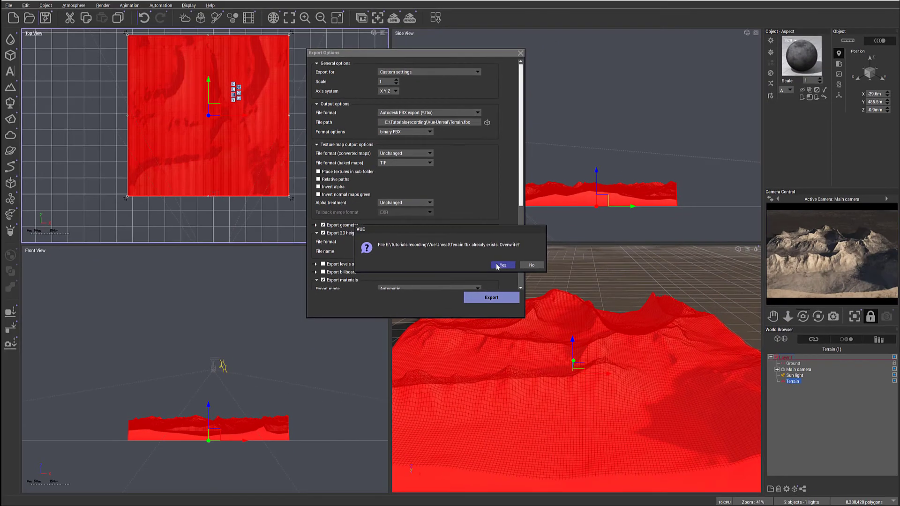
left_click(639, 400)
left_click(501, 265)
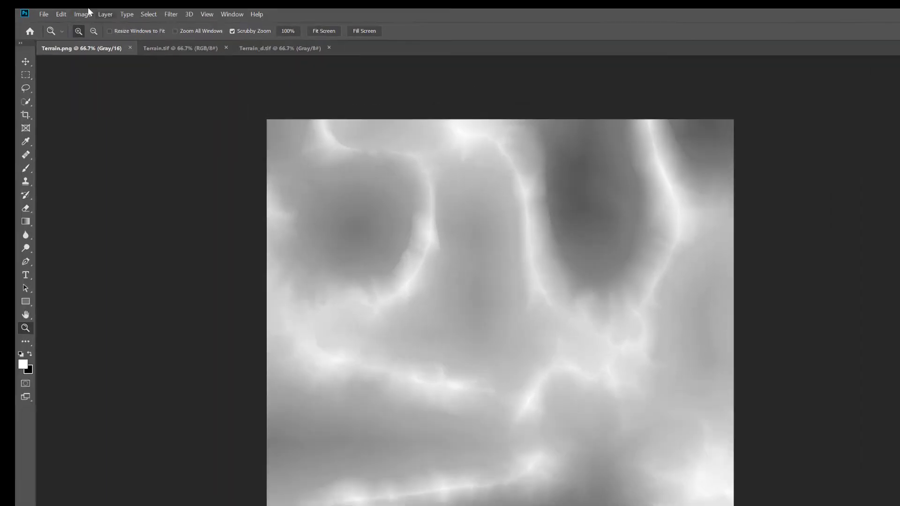
Switch to Photoshop and check the colour mode and bit depth of the exported Terrain.png heightmap
left_click(53, 5)
mouse_move(71, 14)
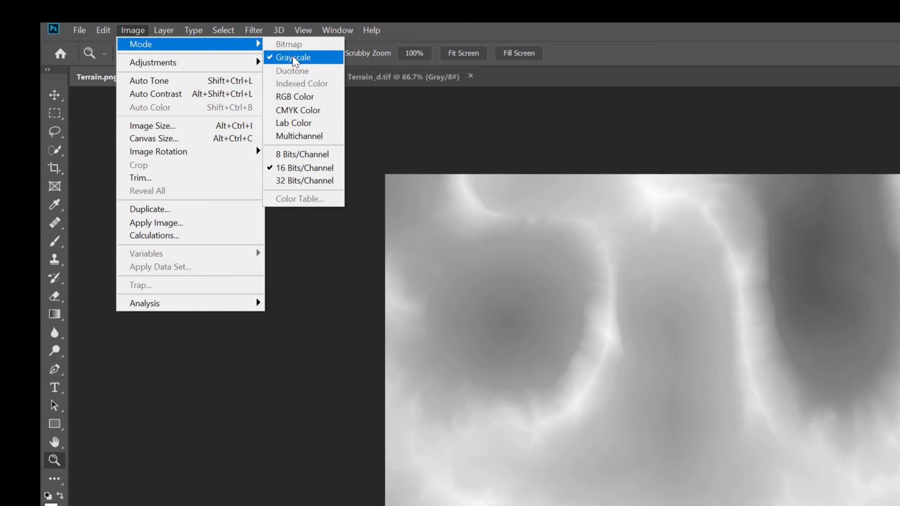
left_click(619, 117)
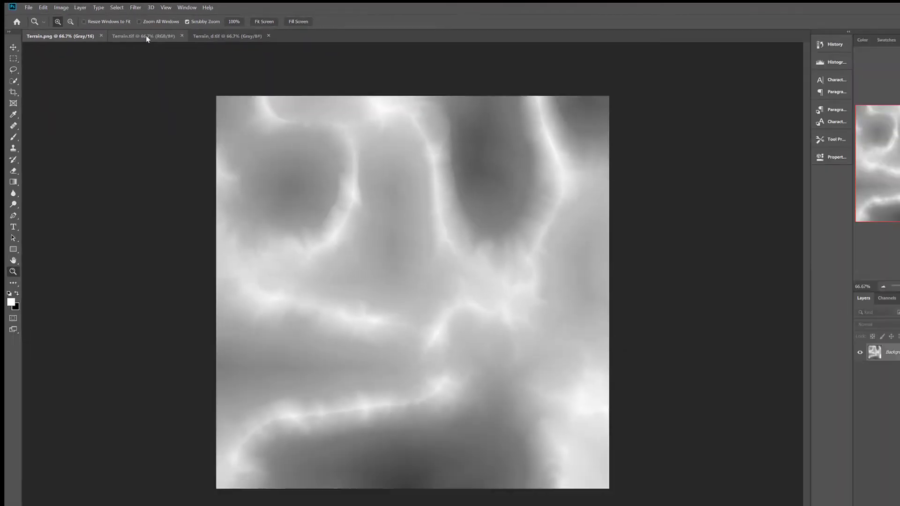
Inspect the exported Terrain.tif and Terrain_d.tif maps, then return to the Terrain.png heightmap
left_click(265, 77)
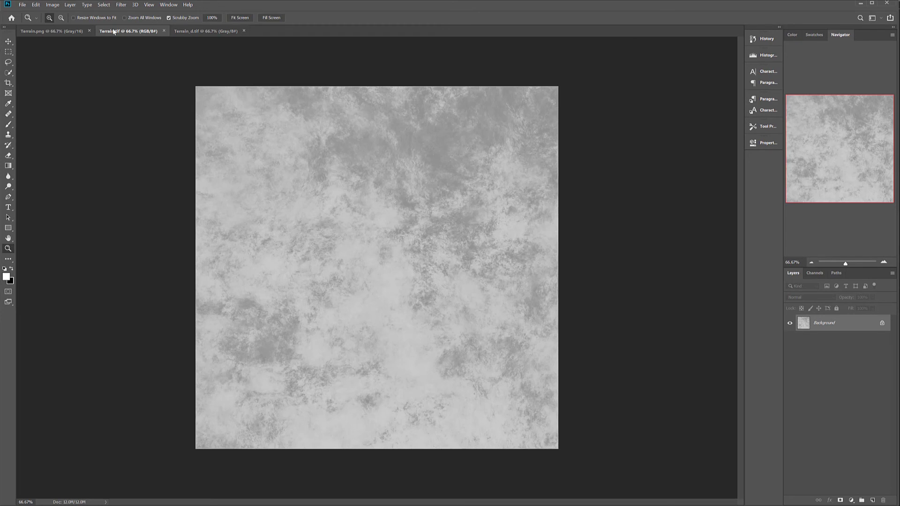
left_click(192, 31)
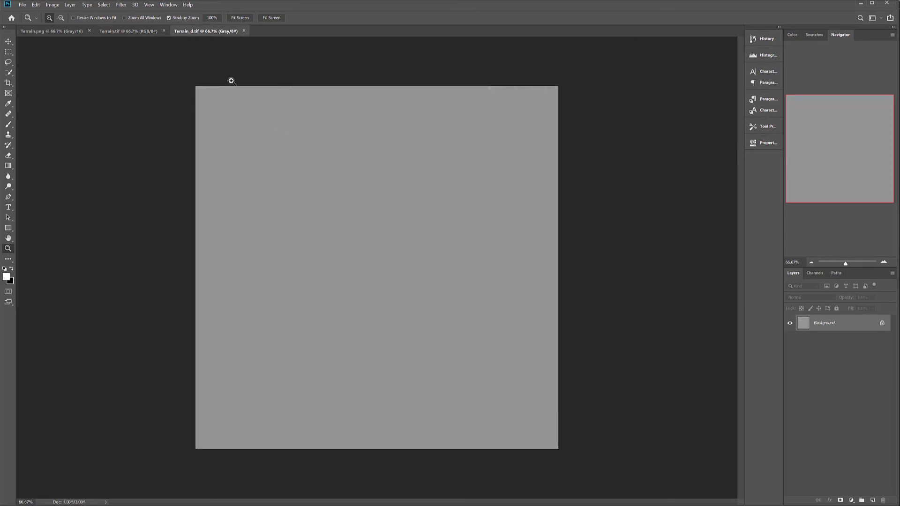
mouse_move(384, 302)
left_mouse_down()
mouse_move(449, 309)
mouse_move(358, 293)
mouse_move(373, 290)
left_mouse_up()
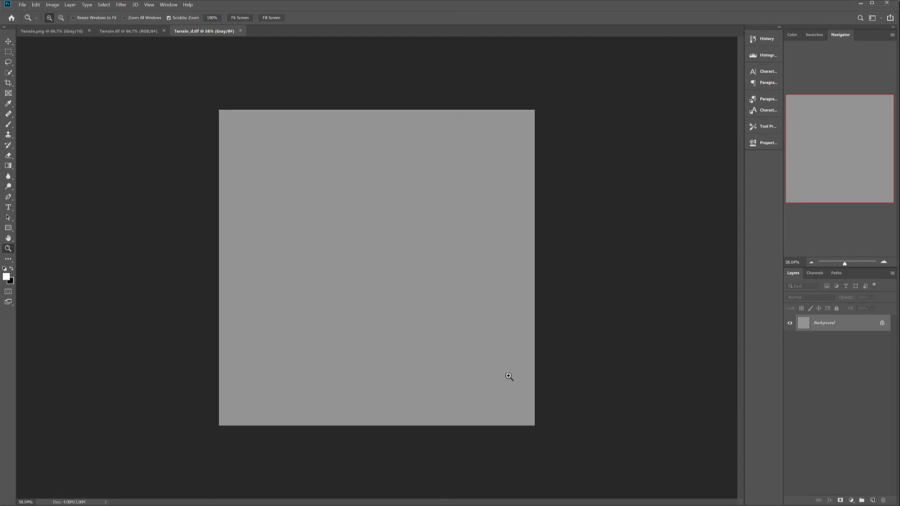
left_click_drag(274, 396, 283, 399)
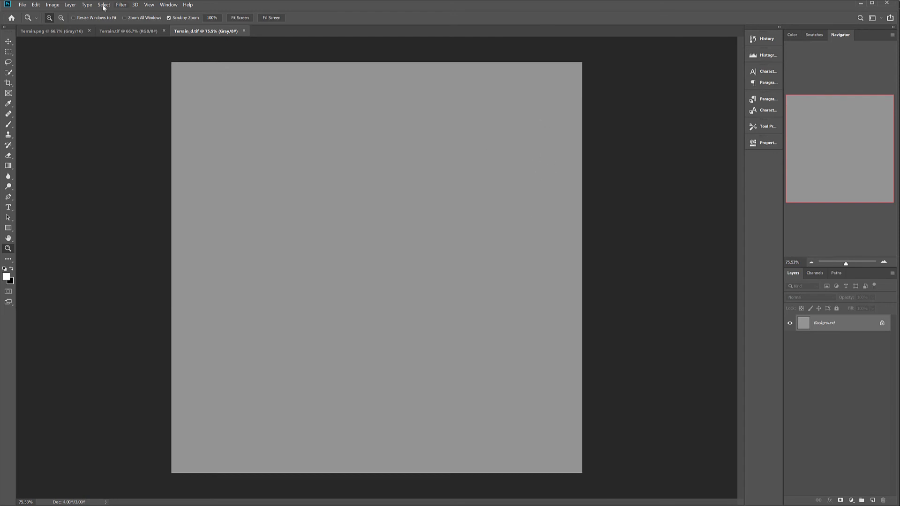
left_click(54, 31)
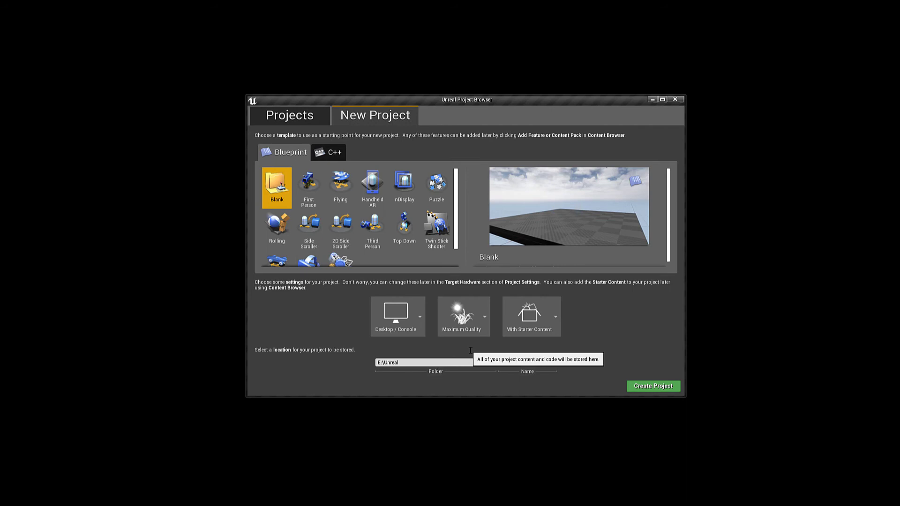
In Unreal Engine, create a blank project named vueterrain with starter content and start a new level from the Default template
type("-")
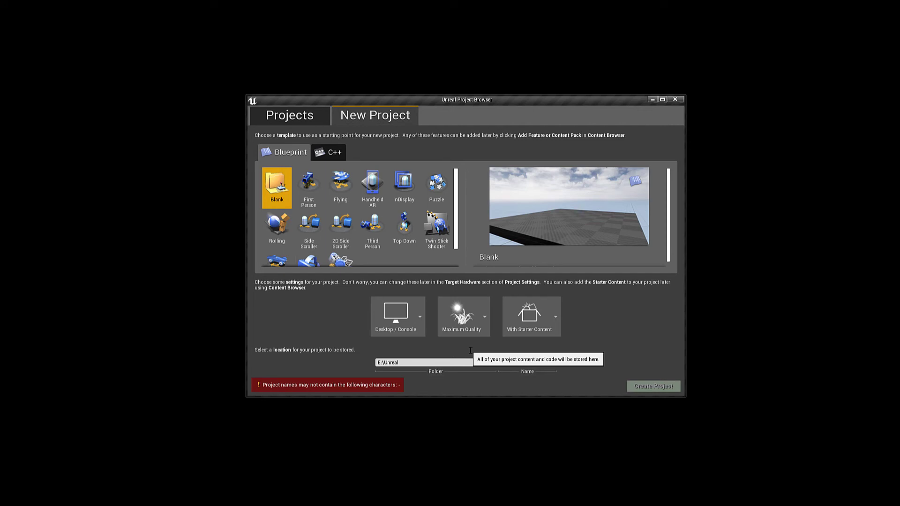
key("BackSpace")
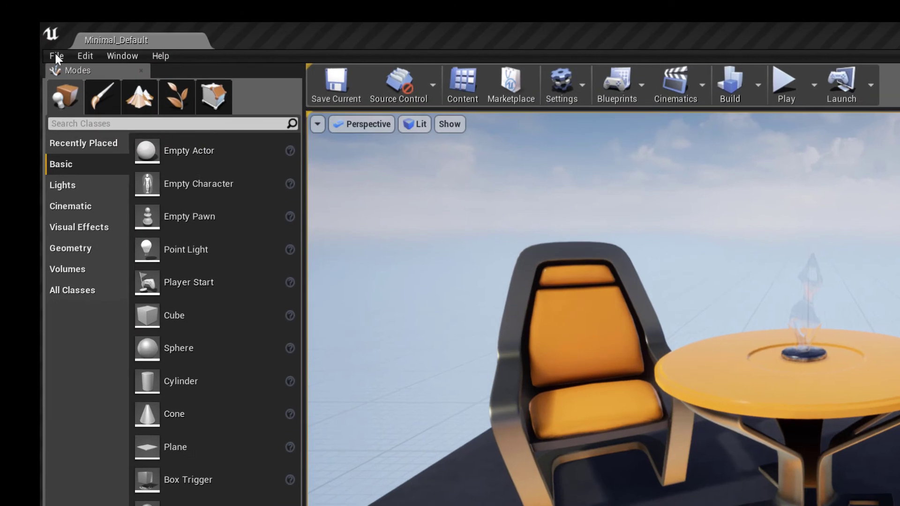
left_click(9, 18)
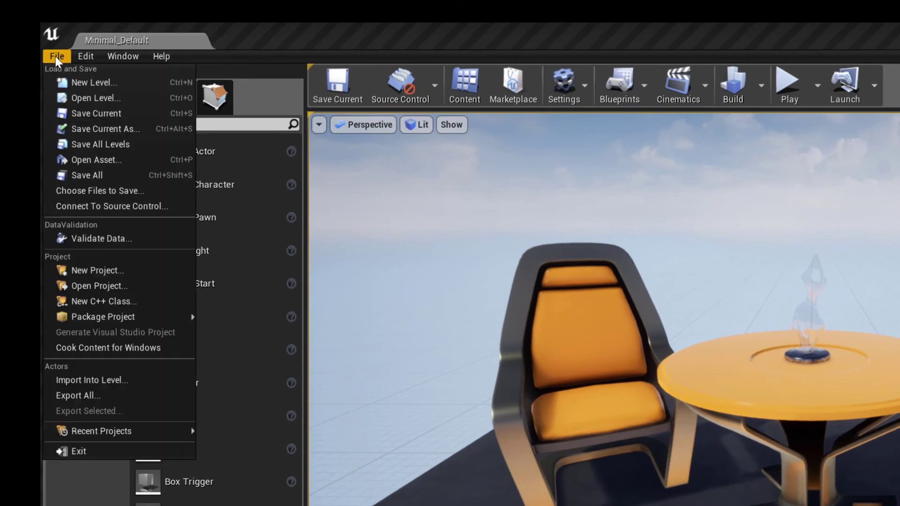
left_click(68, 80)
left_click(422, 237)
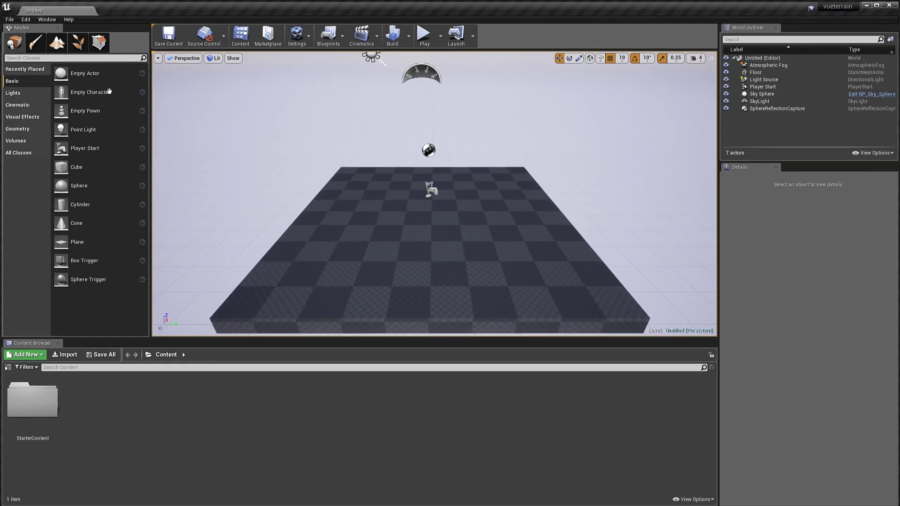
Import a new landscape from the Terrain.png heightmap file, keeping the additive layer alphamap type and 100.0 scale on every axis
left_click(58, 46)
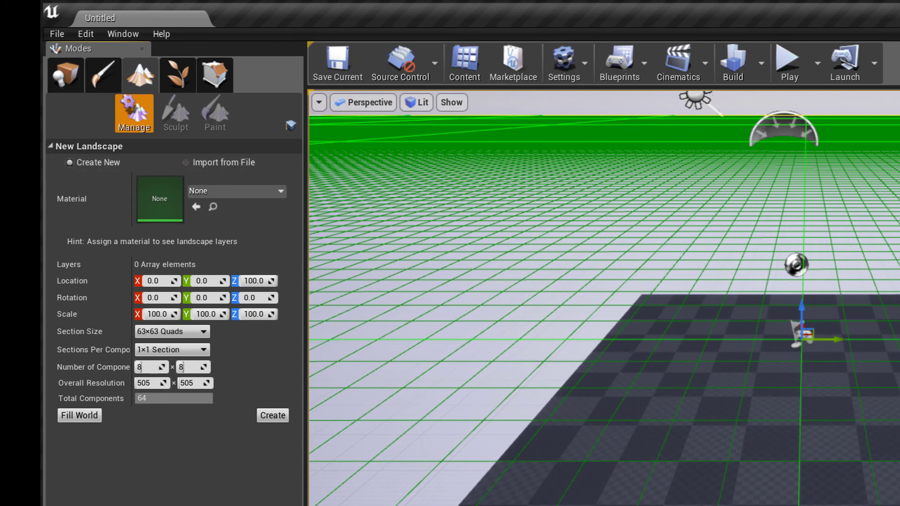
left_click(220, 163)
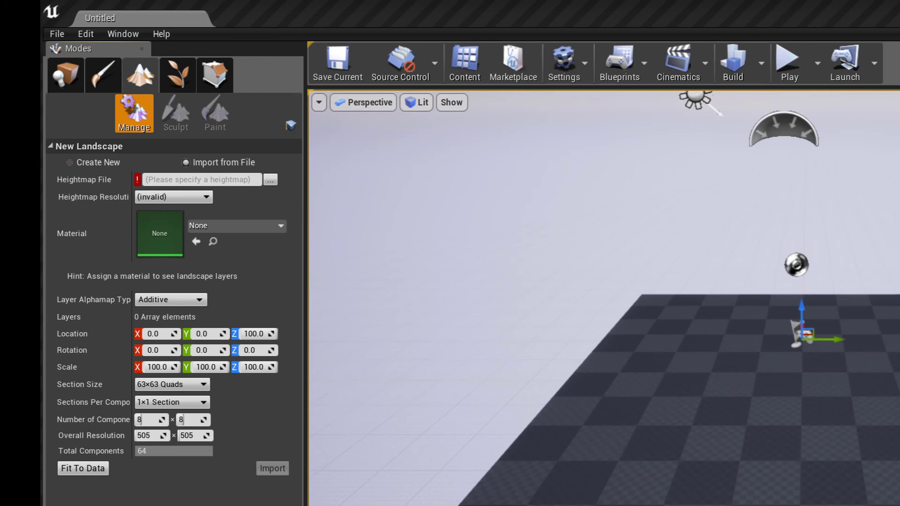
left_click(270, 179)
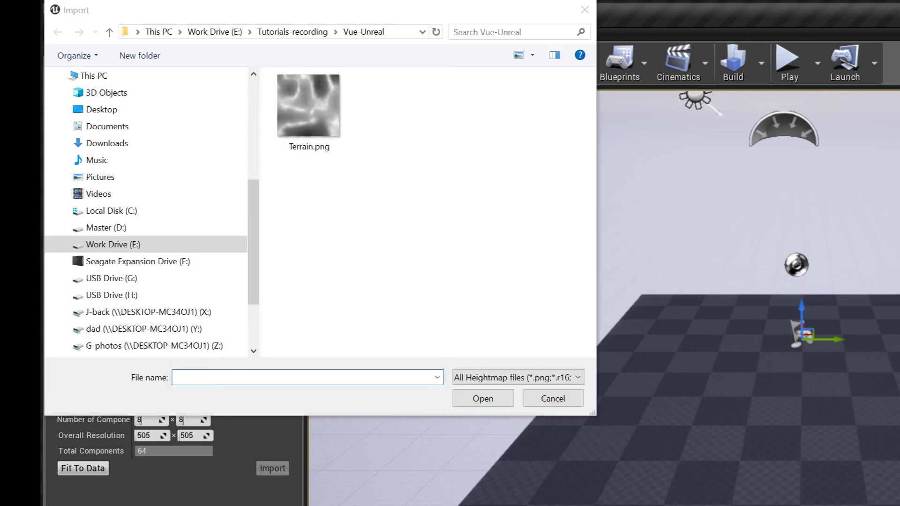
left_click(309, 107)
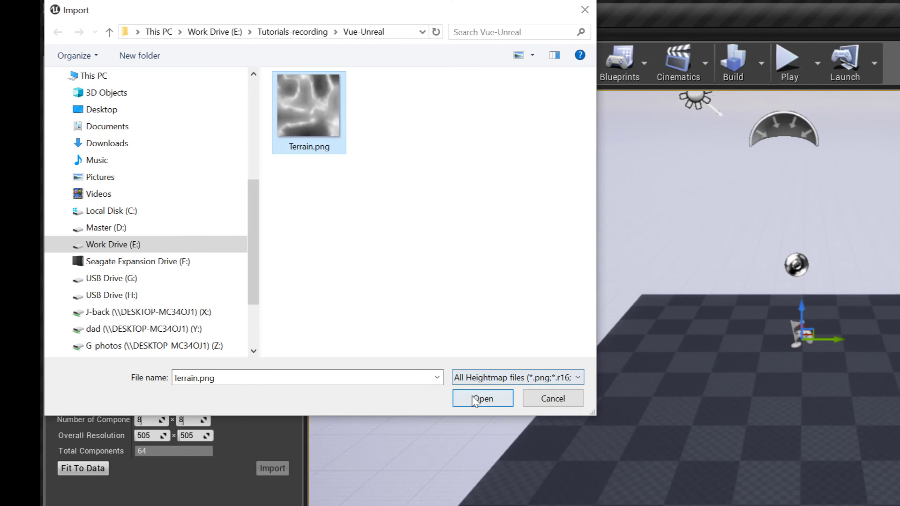
left_click(526, 381)
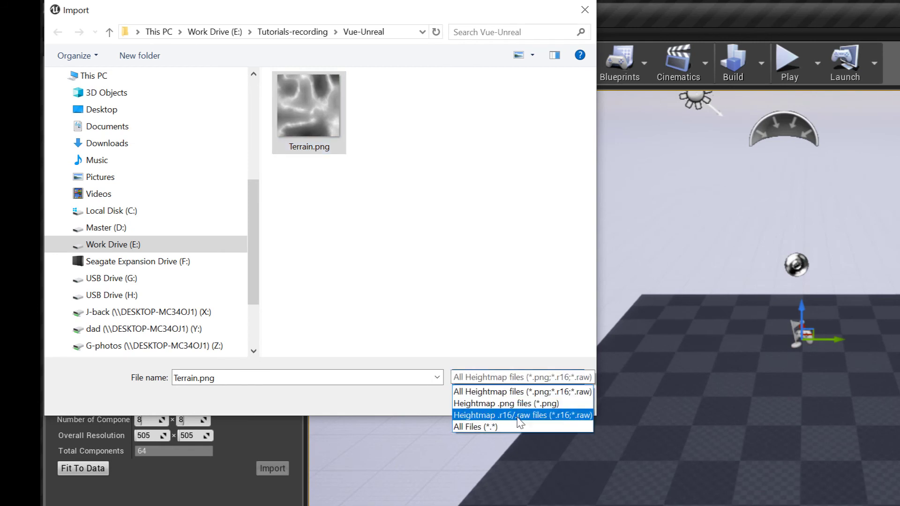
left_click(529, 392)
left_click(483, 399)
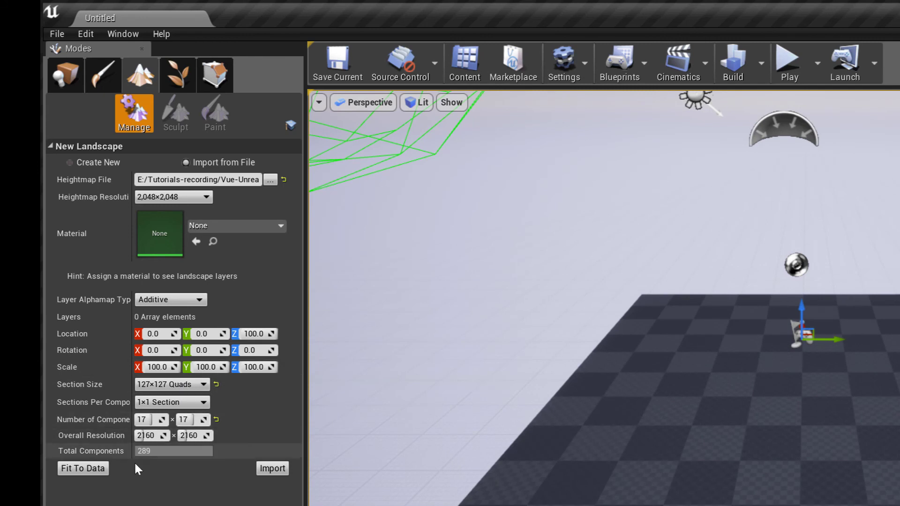
left_click(271, 468)
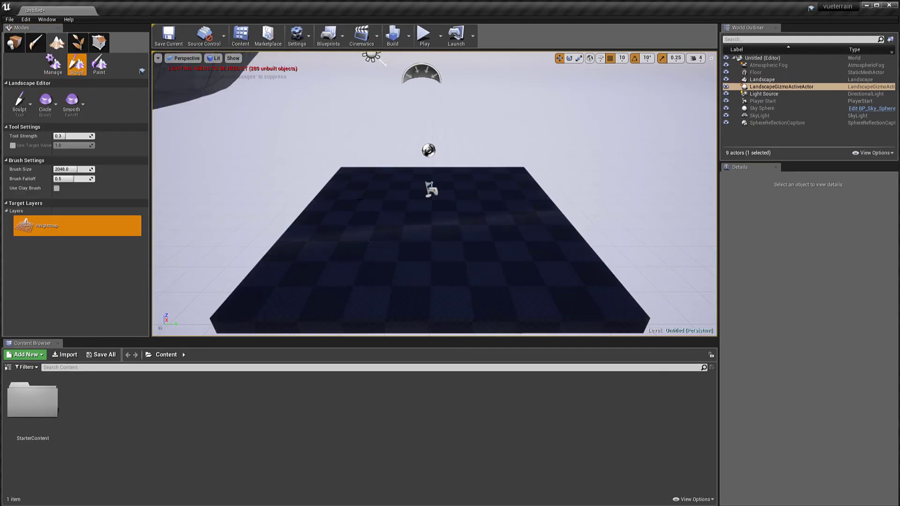
Examine the imported landscape up close and from a distance, checking its valleys, ridges and overall extent
scroll(360, 193, "down", 6)
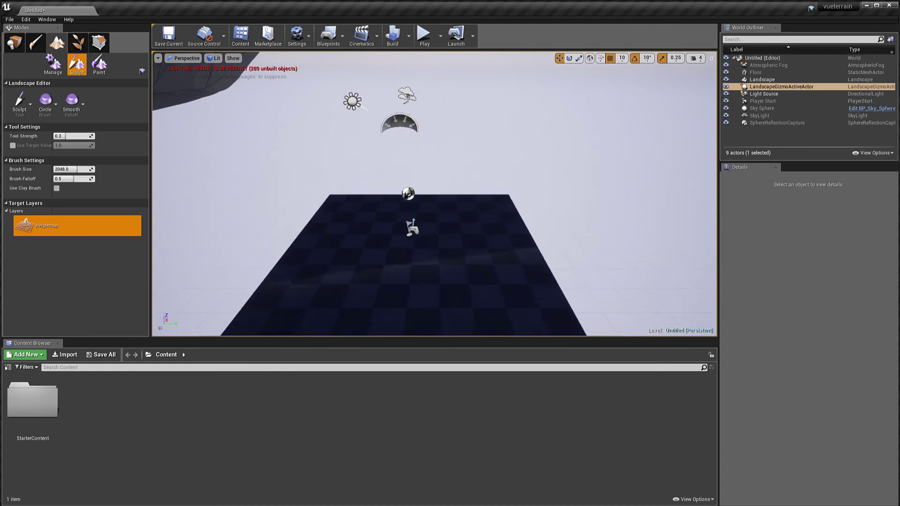
scroll(359, 133, "down", 8)
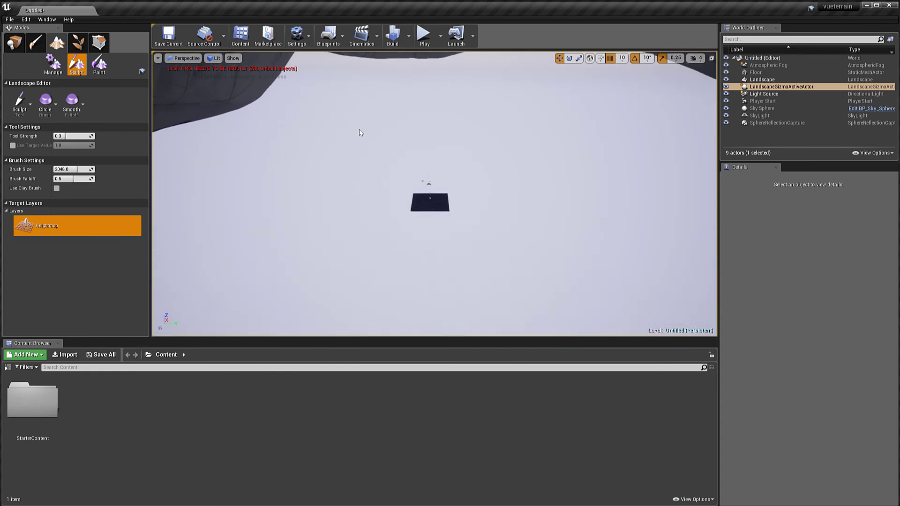
scroll(359, 132, "down", 4)
right_click_drag(359, 133, 344, 157)
left_click_drag(344, 156, 514, 144)
mouse_move(514, 144)
right_mouse_down()
mouse_move(483, 178)
mouse_move(431, 195)
mouse_move(365, 85)
right_mouse_up()
scroll(436, 171, "down", 6)
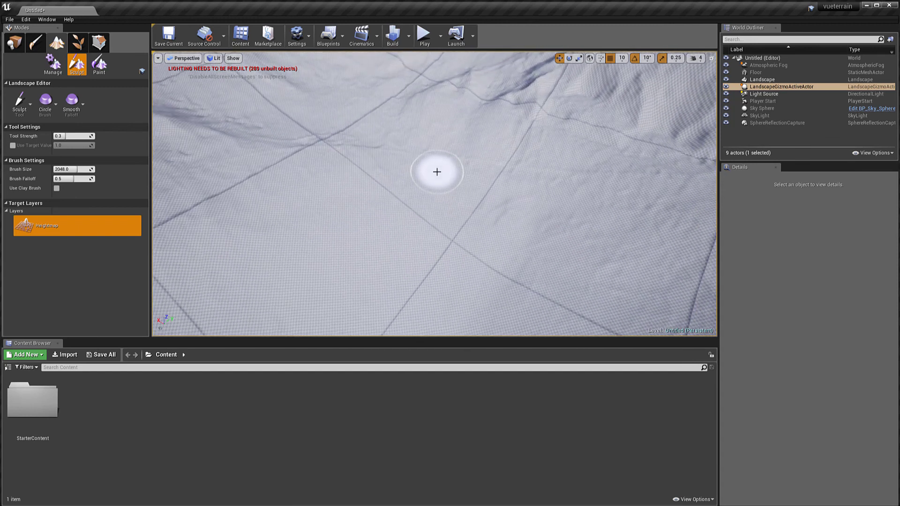
right_click_drag(437, 172, 450, 165)
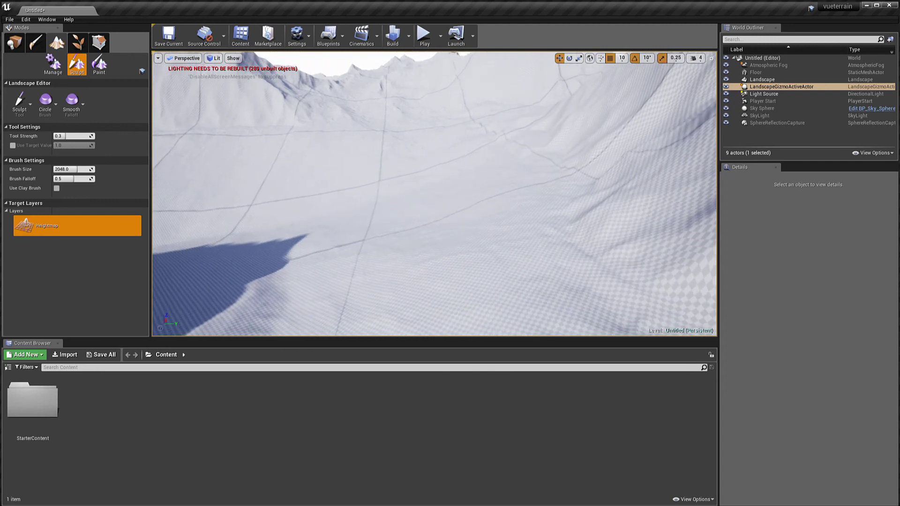
key("s")
key("a")
right_click_drag(373, 177, 373, 177)
key("s")
right_click_drag(525, 219, 524, 220)
right_click_drag(248, 187, 240, 184)
key("s")
key("s")
right_click_drag(587, 336, 588, 336)
key("s")
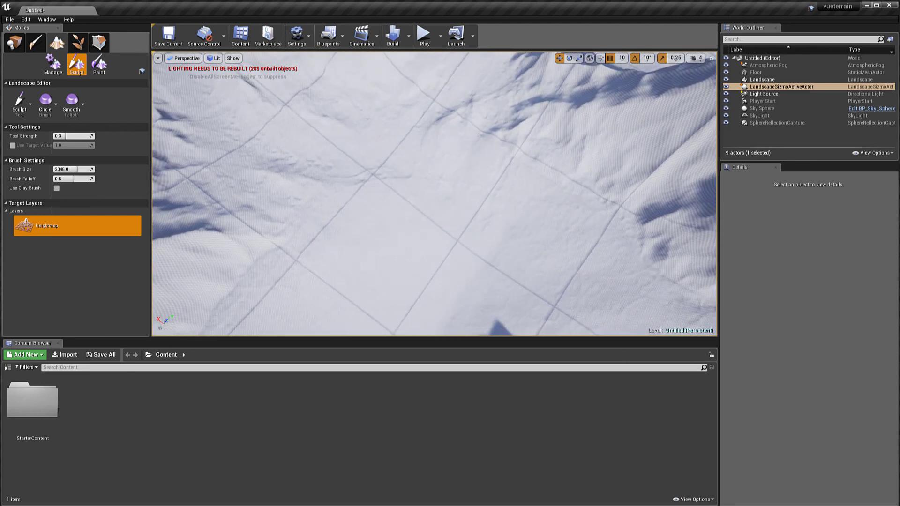
scroll(411, 210, "down", 8)
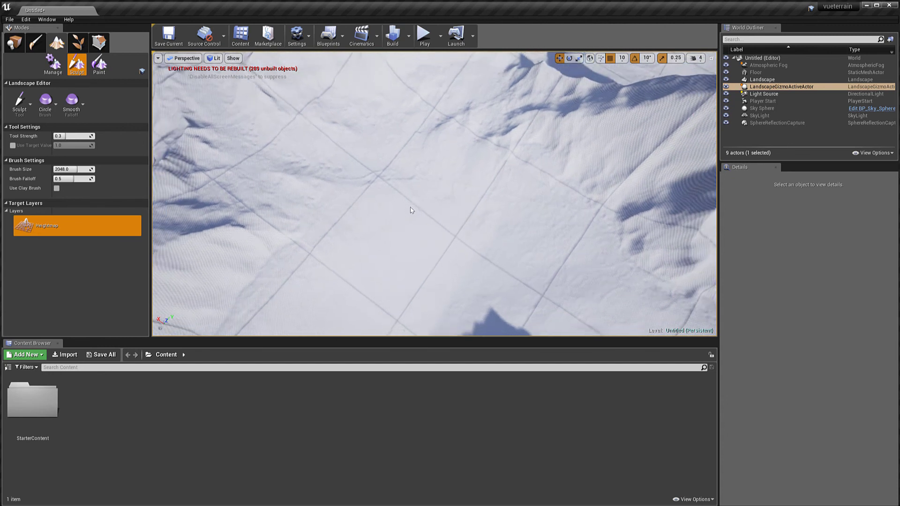
scroll(411, 210, "down", 8)
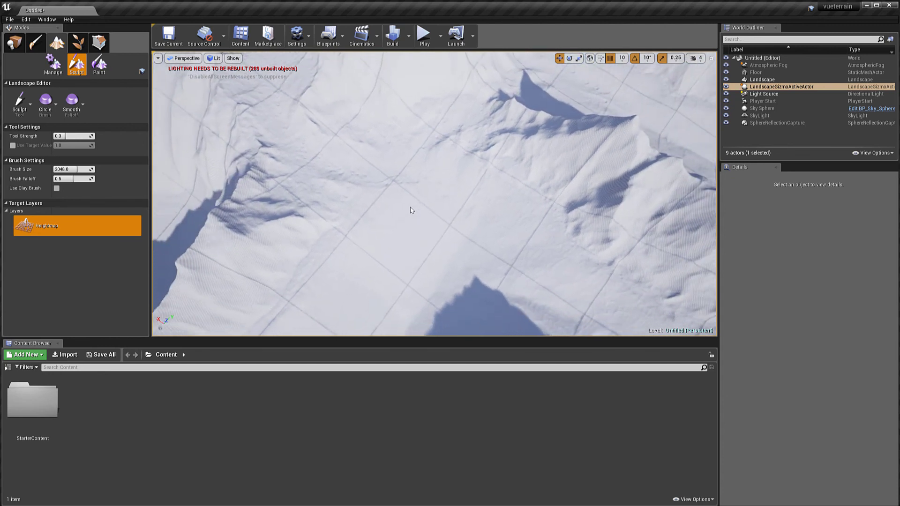
scroll(410, 210, "down", 8)
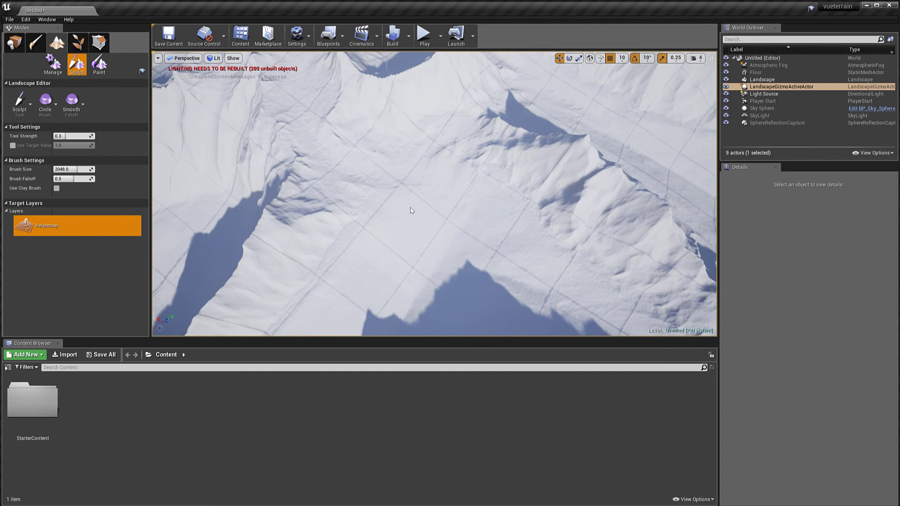
scroll(411, 211, "down", 8)
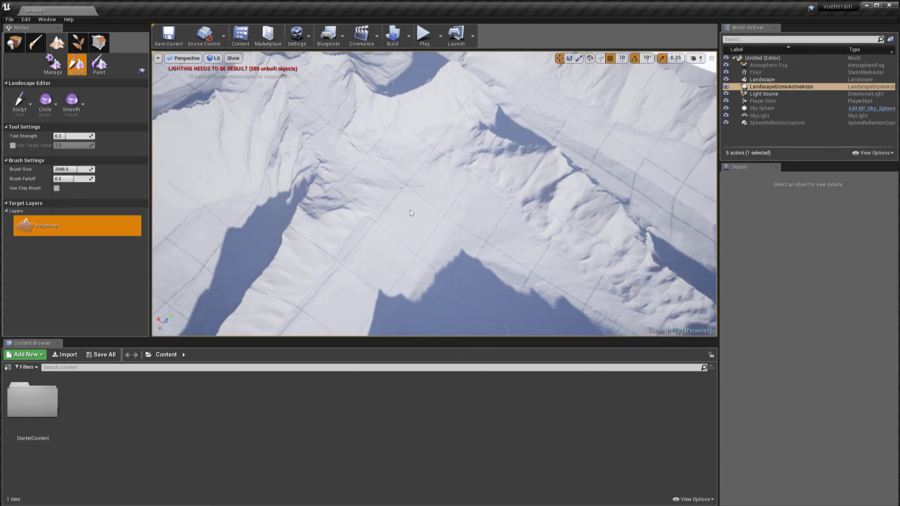
scroll(411, 211, "down", 6)
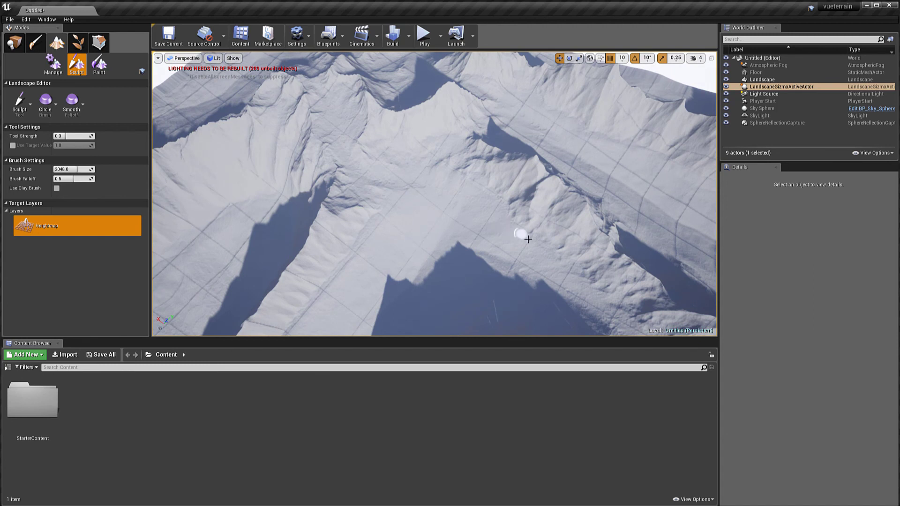
left_click_drag(528, 239, 414, 147, "alt")
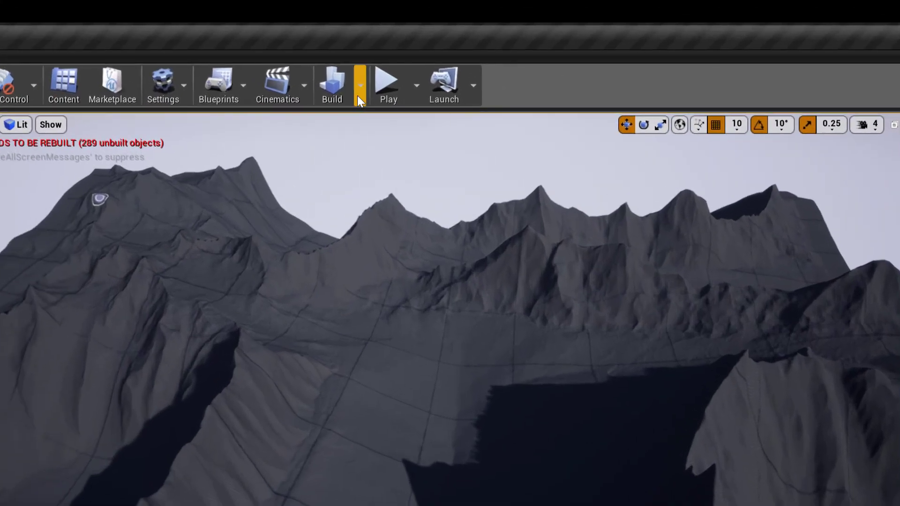
Set the lighting quality to Production and build the level
left_click(407, 42)
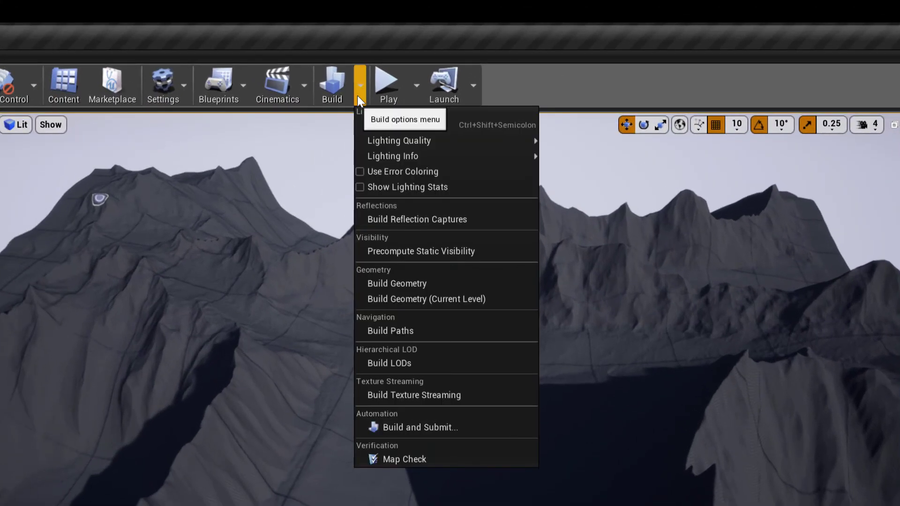
mouse_move(421, 141)
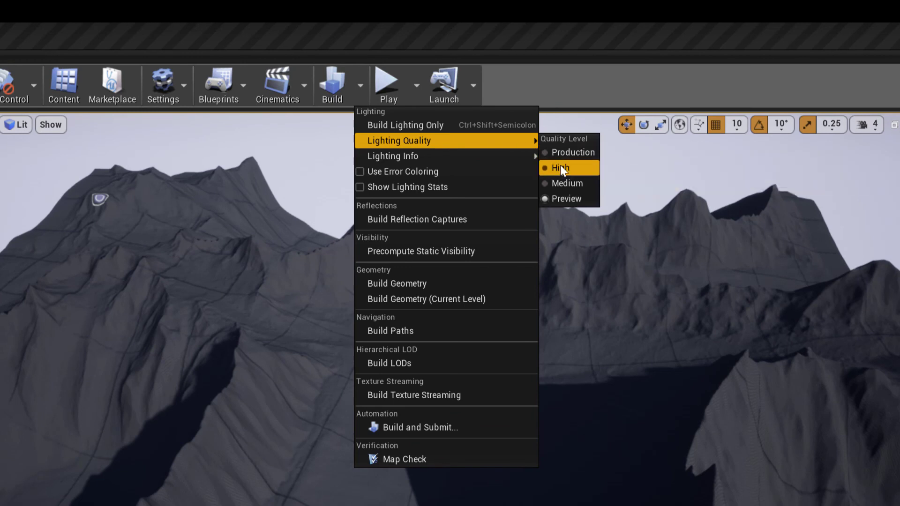
left_click(562, 153)
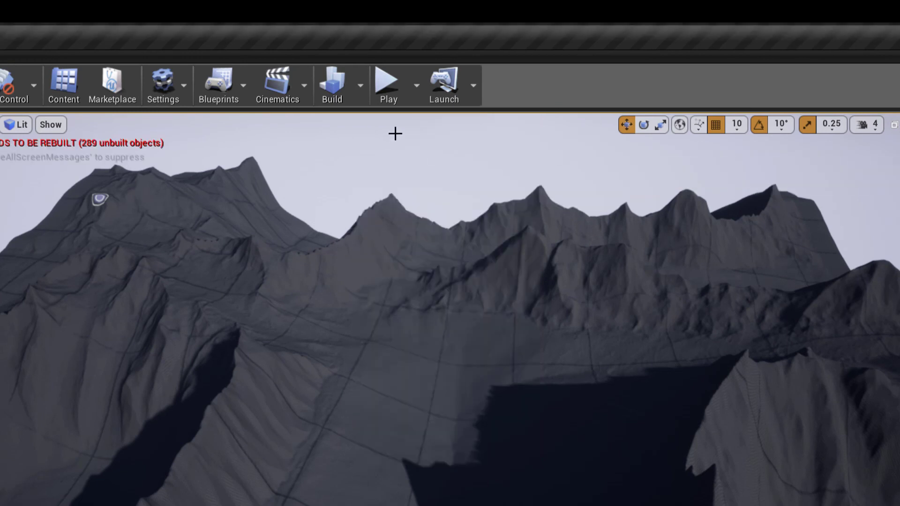
left_click(331, 84)
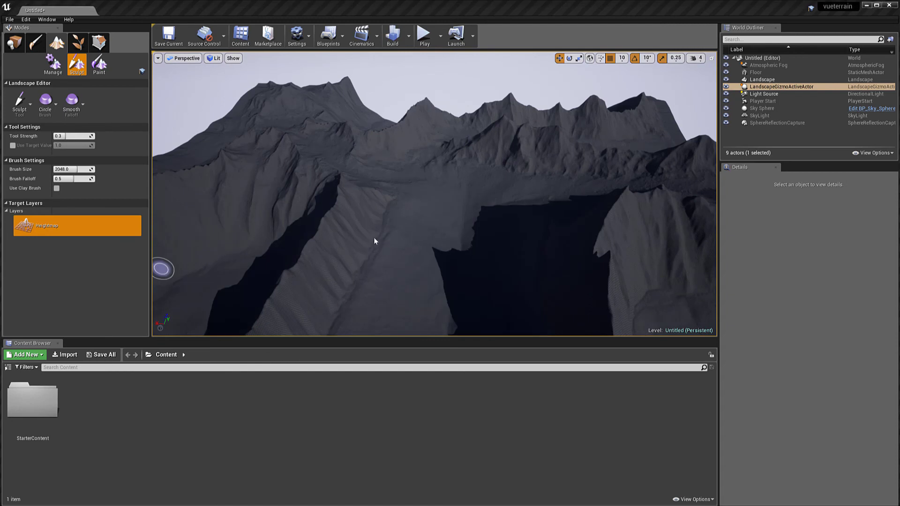
Inspect the shading and shadows of the built landscape from above and from low angles
mouse_move(374, 241)
left_mouse_down("alt")
mouse_move(356, 267)
mouse_move(421, 225)
mouse_move(384, 277)
mouse_move(374, 258)
left_mouse_up("alt")
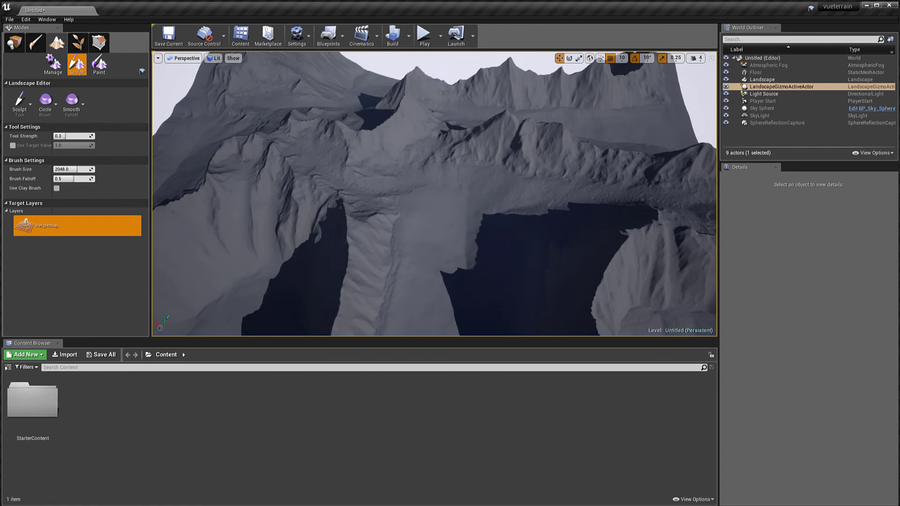
right_click_drag(374, 258, 403, 282)
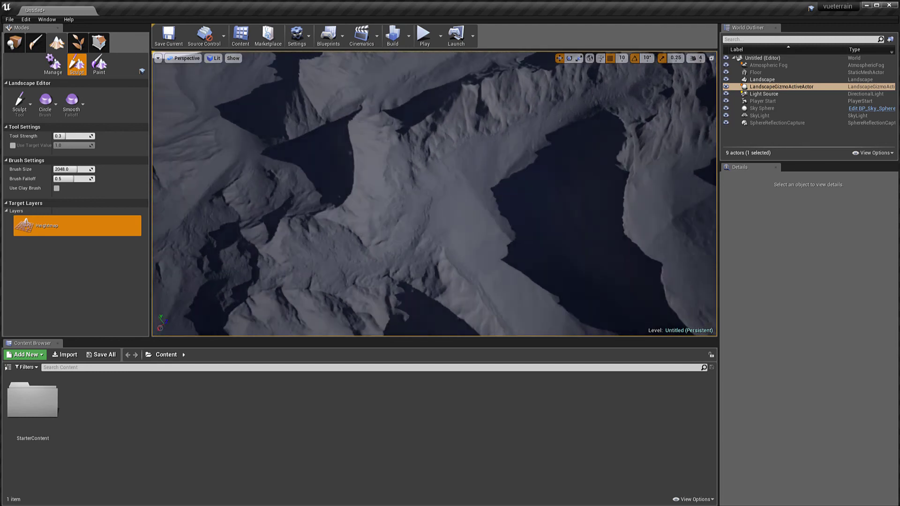
right_click_drag(434, 214, 267, 187)
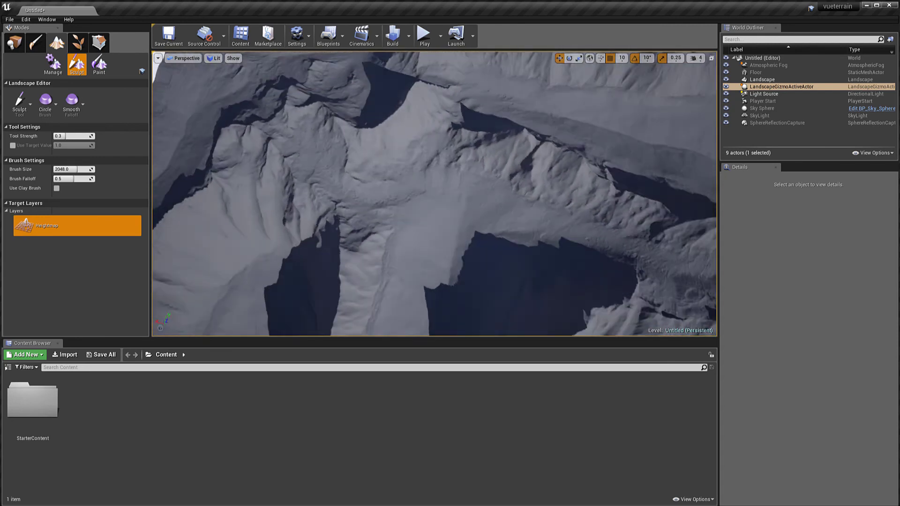
right_click_drag(434, 194, 434, 182)
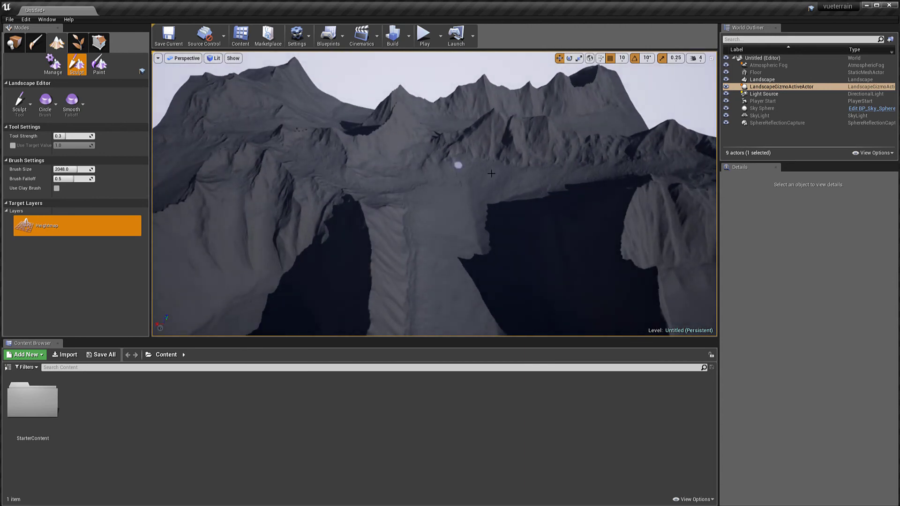
right_click_drag(434, 194, 426, 172)
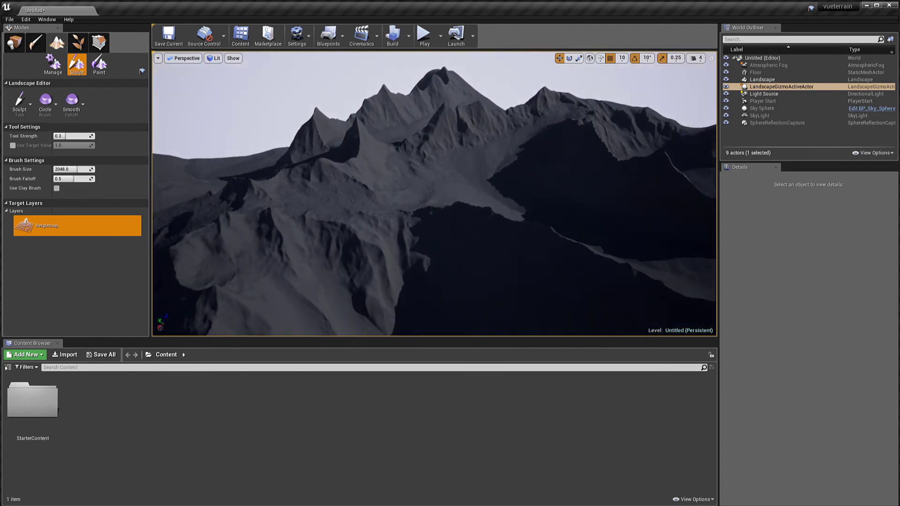
mouse_move(434, 193)
right_mouse_down()
mouse_move(266, 193)
mouse_move(529, 195)
mouse_move(529, 185)
right_mouse_up()
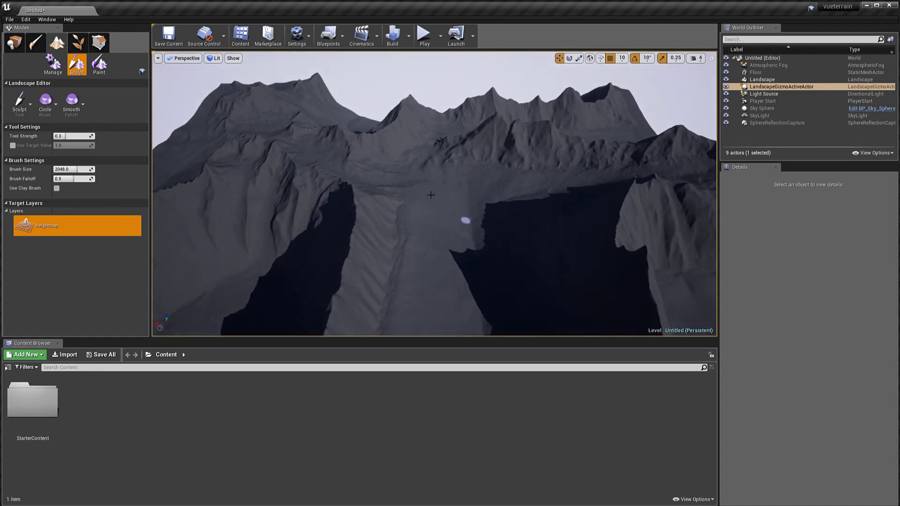